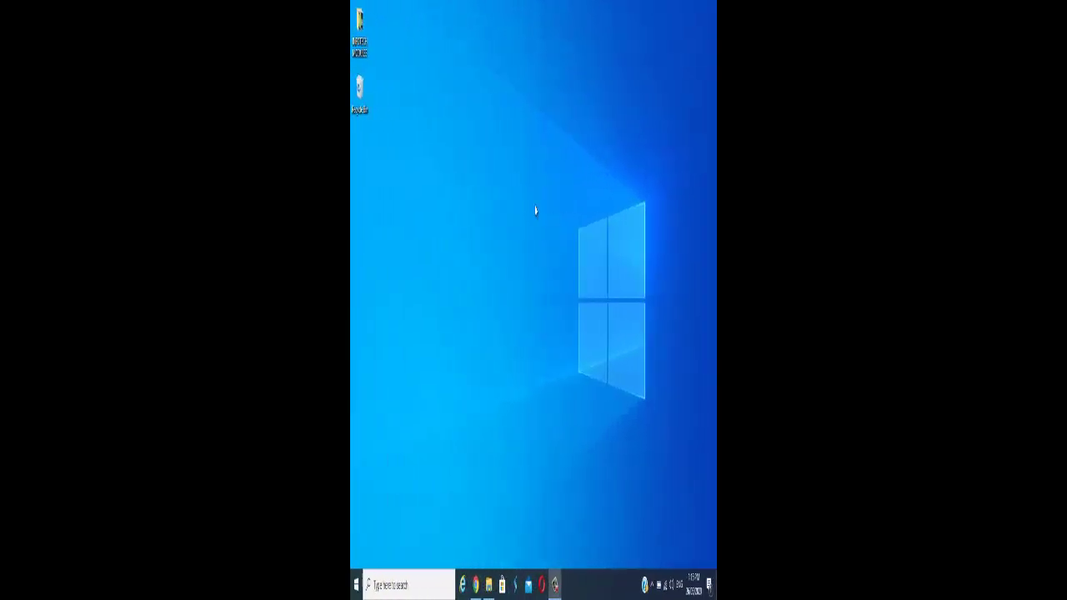
Step: Refresh the desktop and check which Wi-Fi network the PC is using
{"action": "right_click", "coordinate": [526, 200]}
{"action": "left_click", "coordinate": [553, 245]}
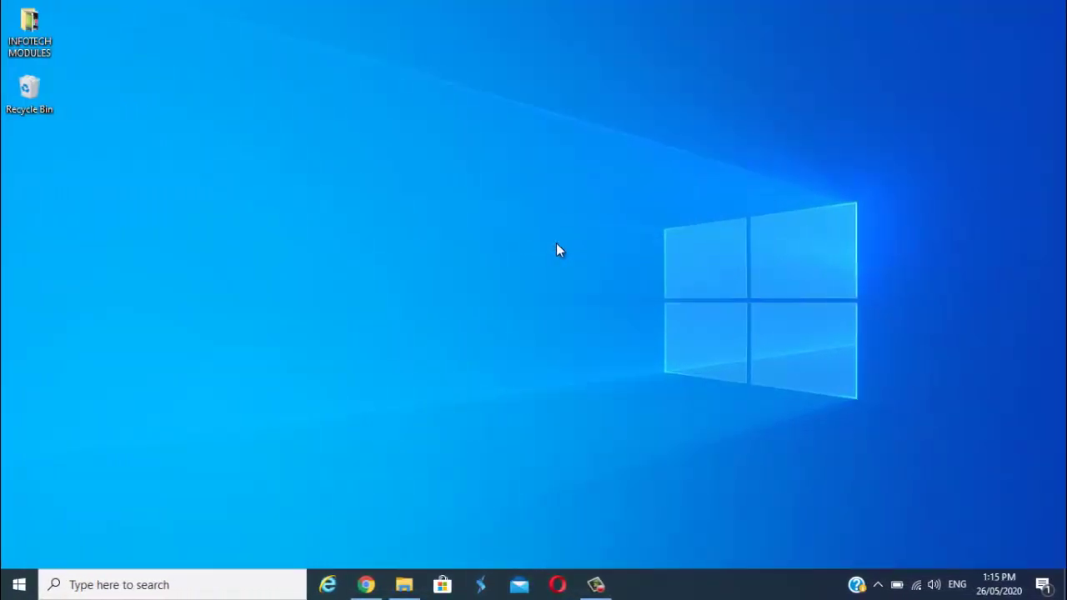
{"action": "left_click", "coordinate": [914, 584]}
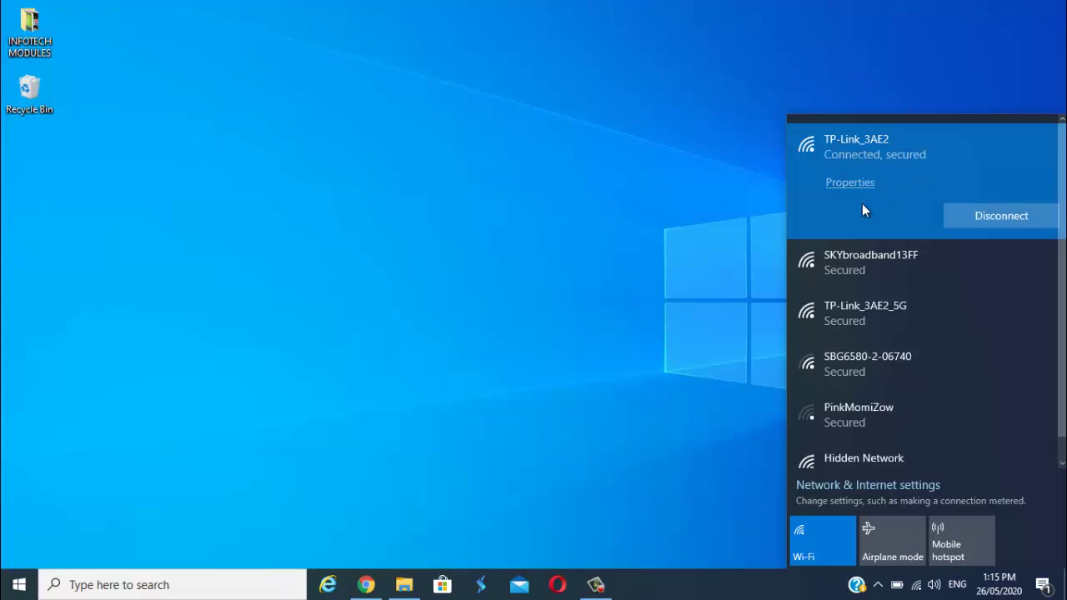
{"action": "left_click", "coordinate": [542, 387]}
Step: Run ipconfig in Command Prompt to look up the gateway address
{"action": "left_click", "coordinate": [184, 585]}
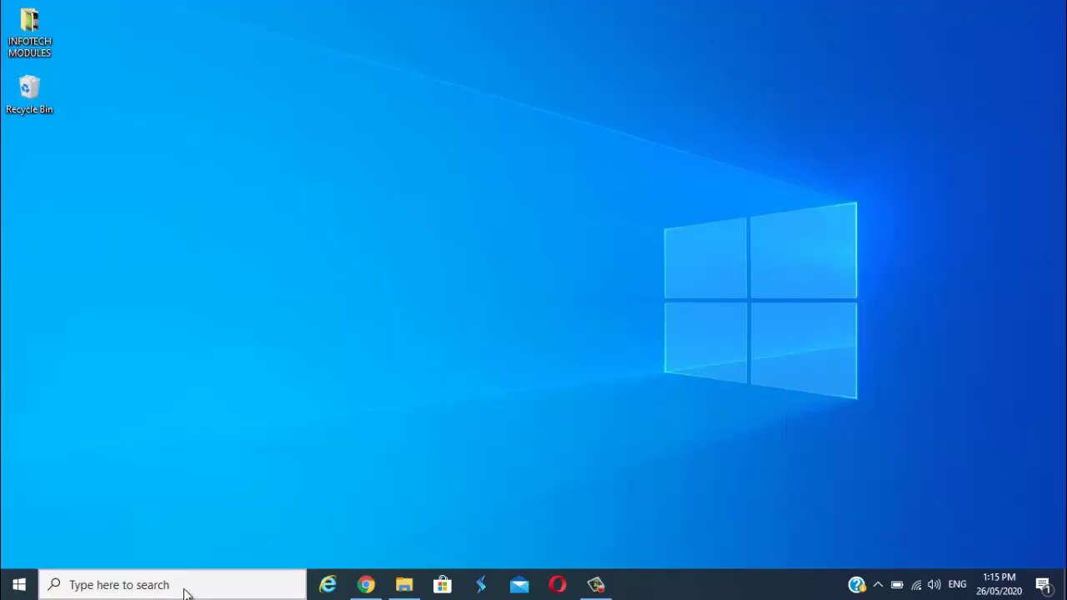
{"action": "type", "text": "cmd"}
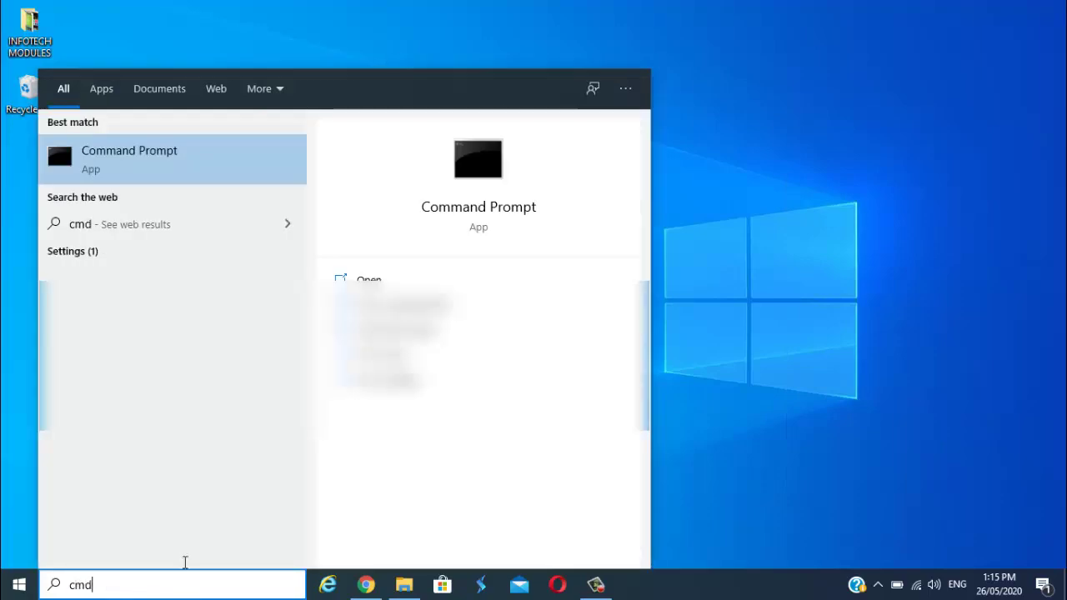
{"action": "left_click", "coordinate": [158, 162]}
{"action": "type", "text": "ipcon"}
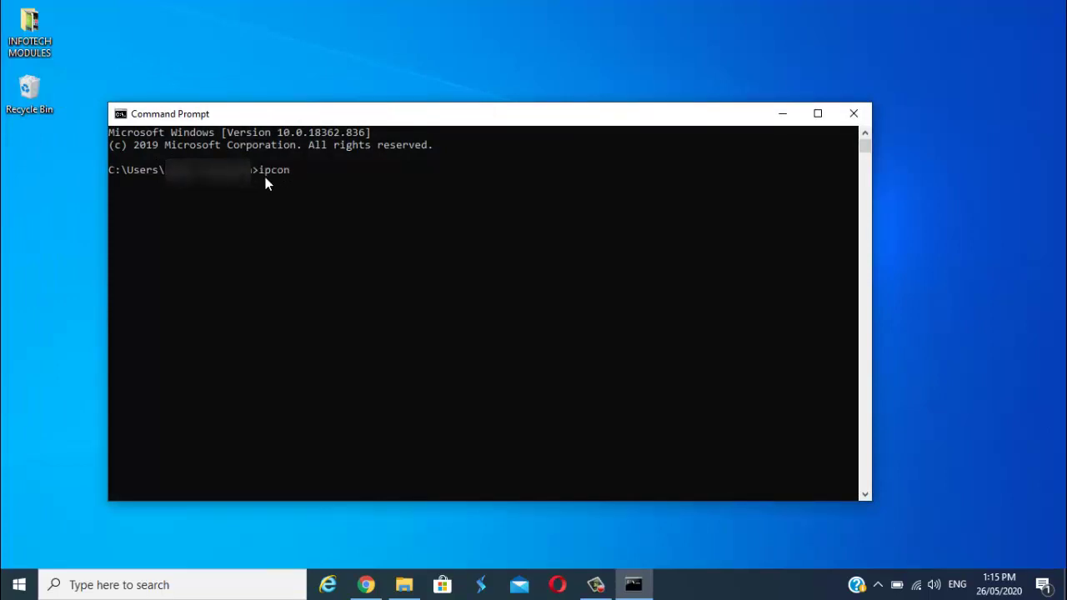
{"action": "type", "text": "fig"}
{"action": "key", "text": "Return"}
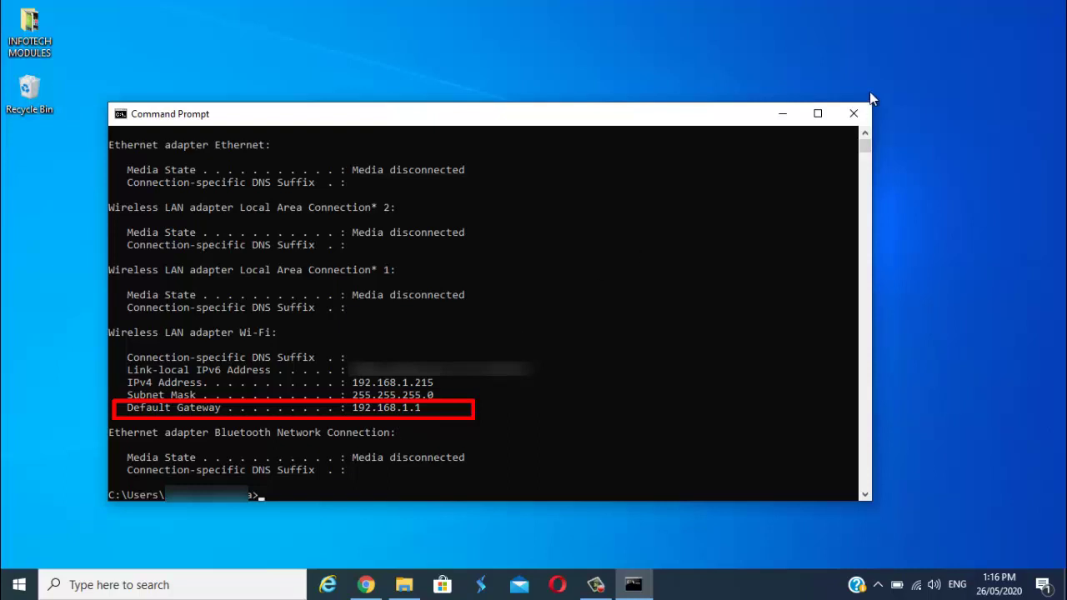
Step: Close Command Prompt and enter 192.168.1.1 in Chrome's address bar
{"action": "left_click", "coordinate": [850, 115]}
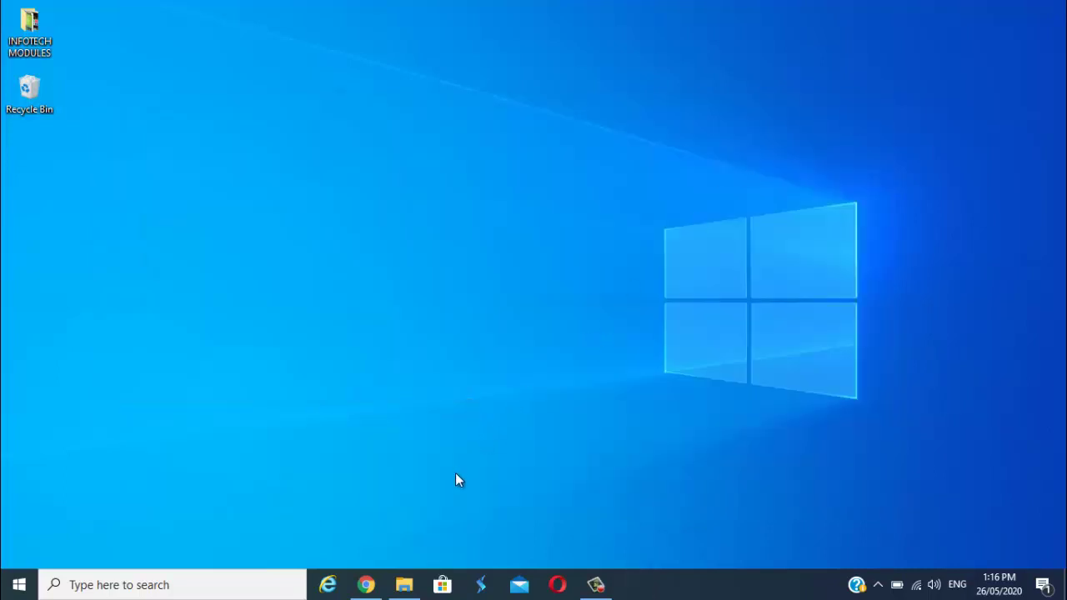
{"action": "left_click", "coordinate": [367, 585]}
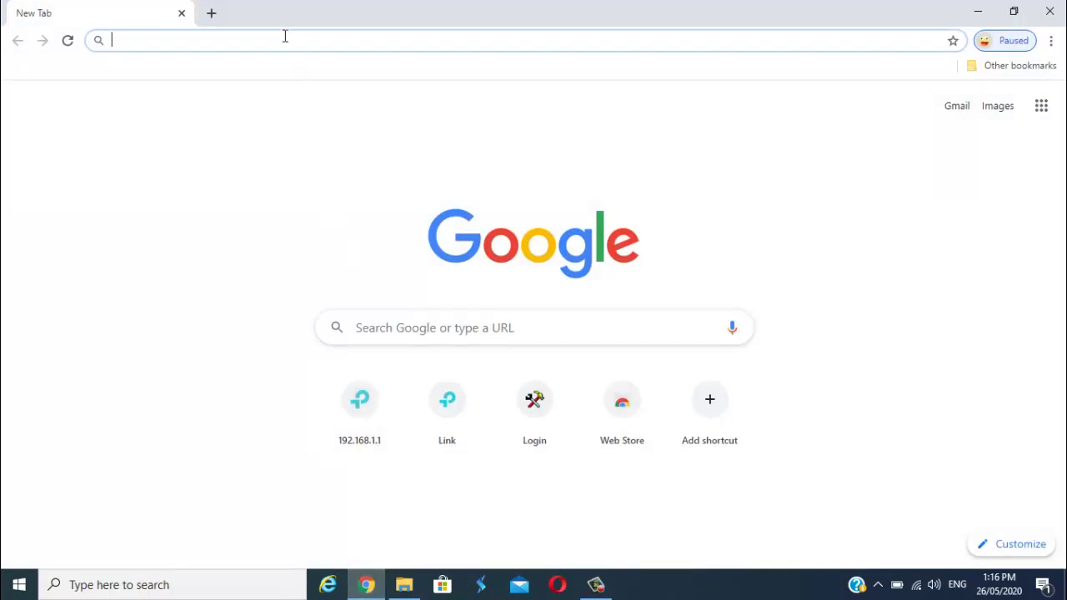
{"action": "type", "text": "192.1"}
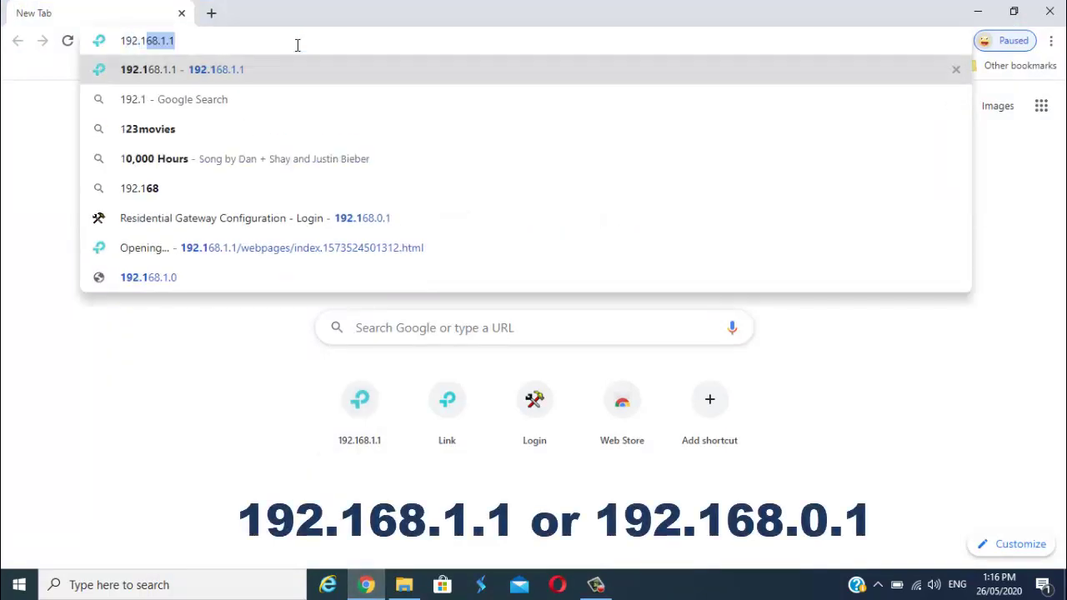
{"action": "type", "text": "68."}
{"action": "type", "text": "1"}
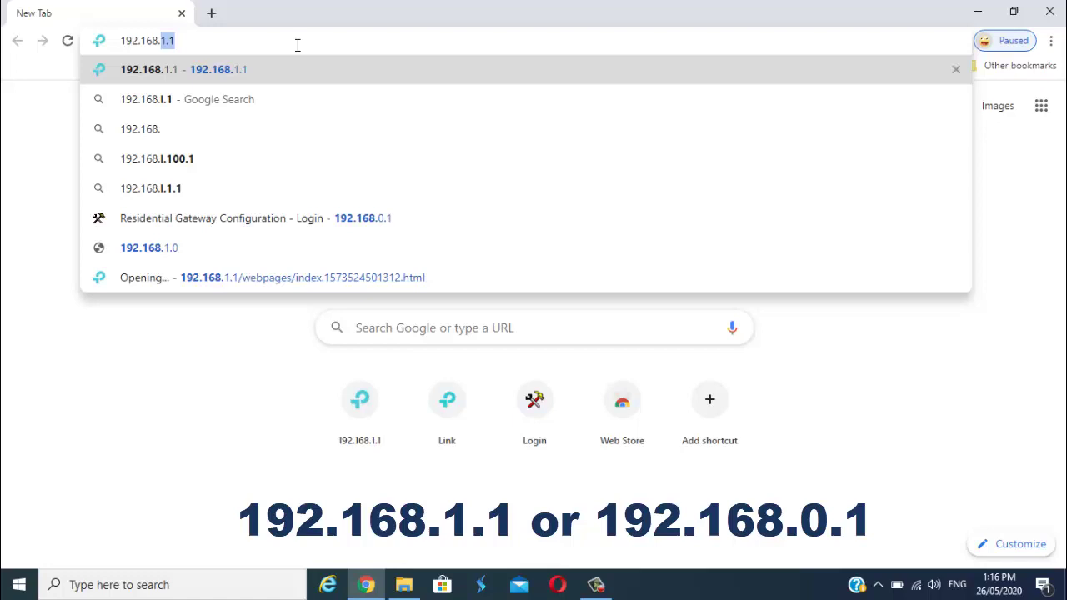
{"action": "type", "text": ".1"}
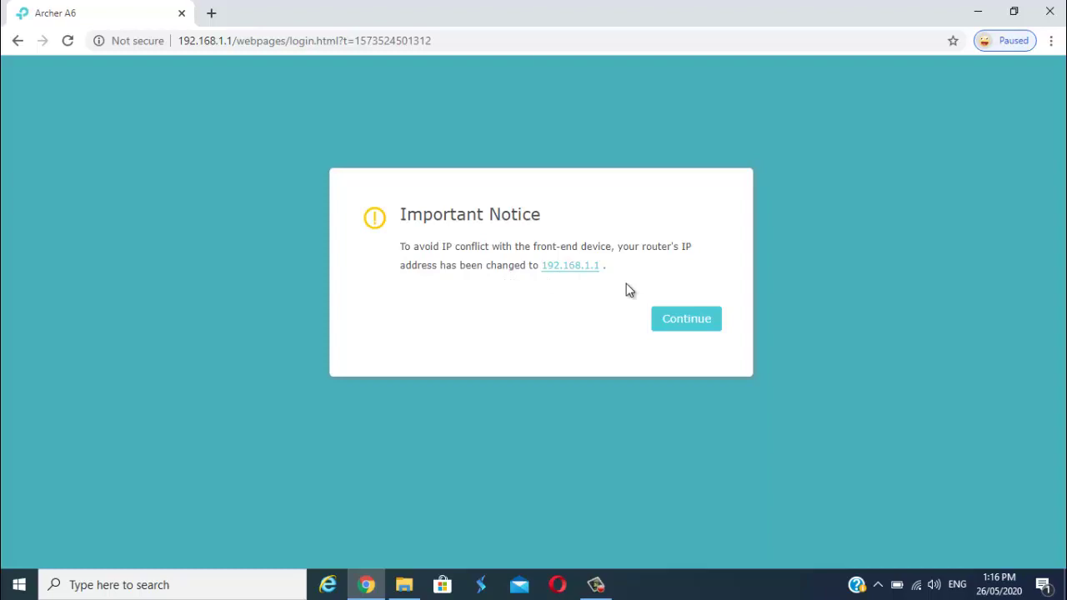
Step: Dismiss the IP change notice and set a new router admin password, entered twice
{"action": "left_click", "coordinate": [686, 321]}
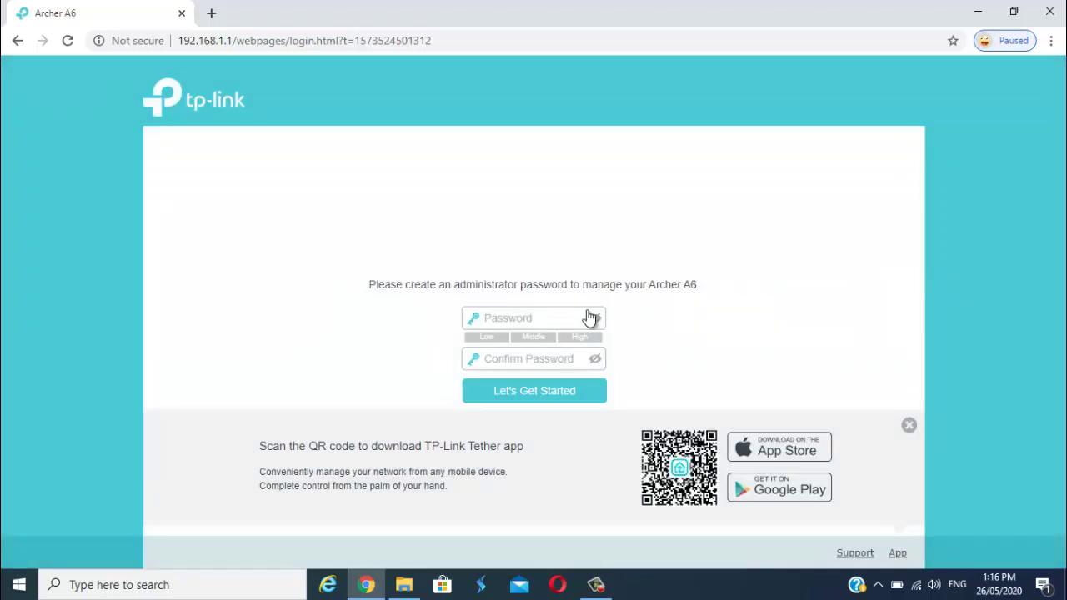
{"action": "left_click", "coordinate": [537, 320]}
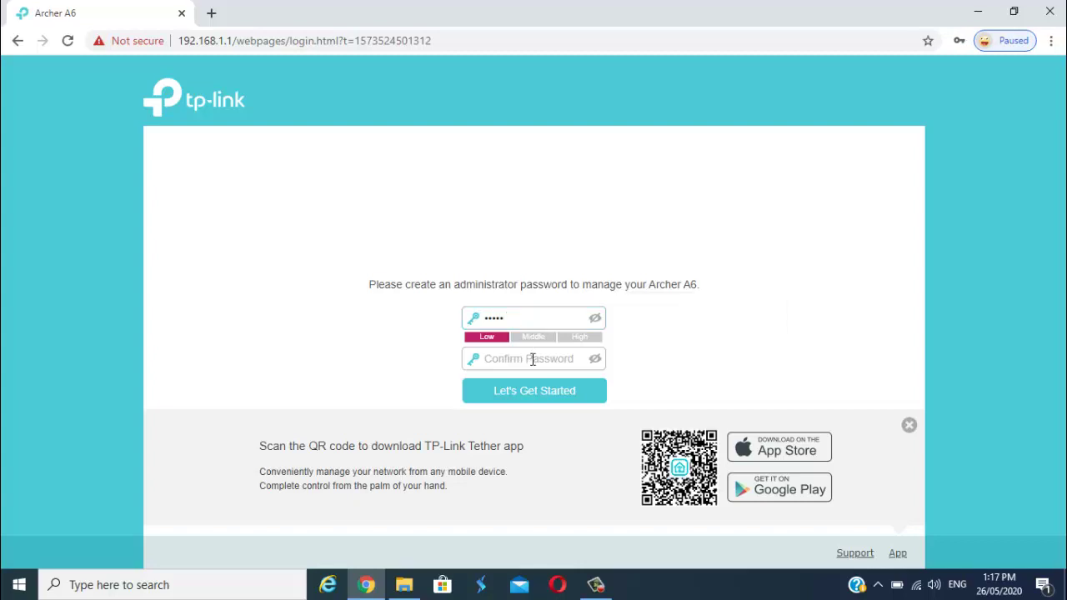
{"action": "left_click", "coordinate": [533, 360]}
{"action": "left_click", "coordinate": [529, 406]}
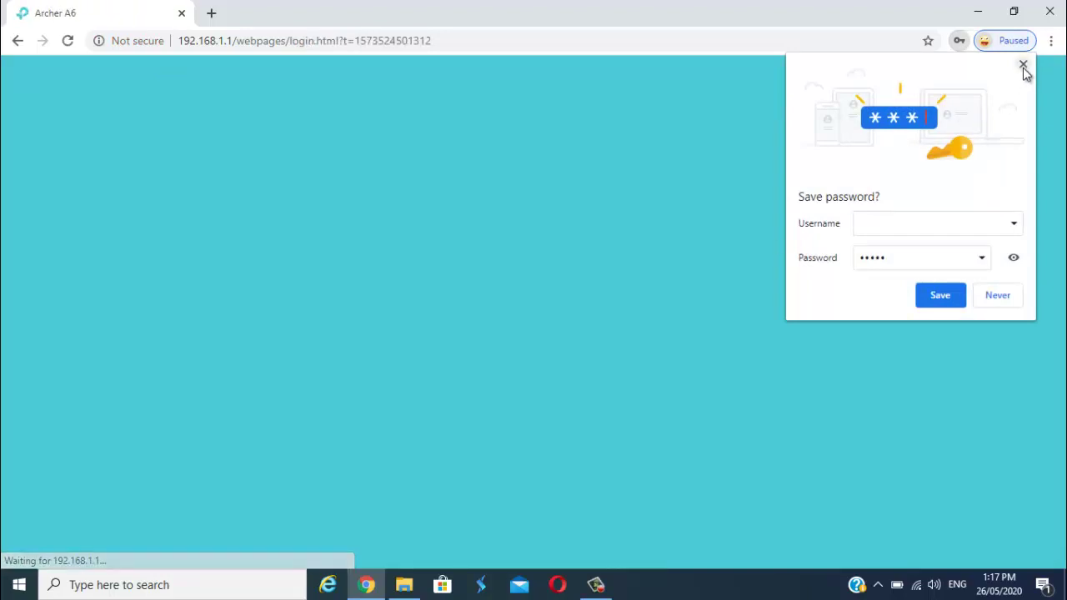
Step: Log in with the new admin password, dismissing Chrome's save-password prompts
{"action": "left_click", "coordinate": [1023, 66]}
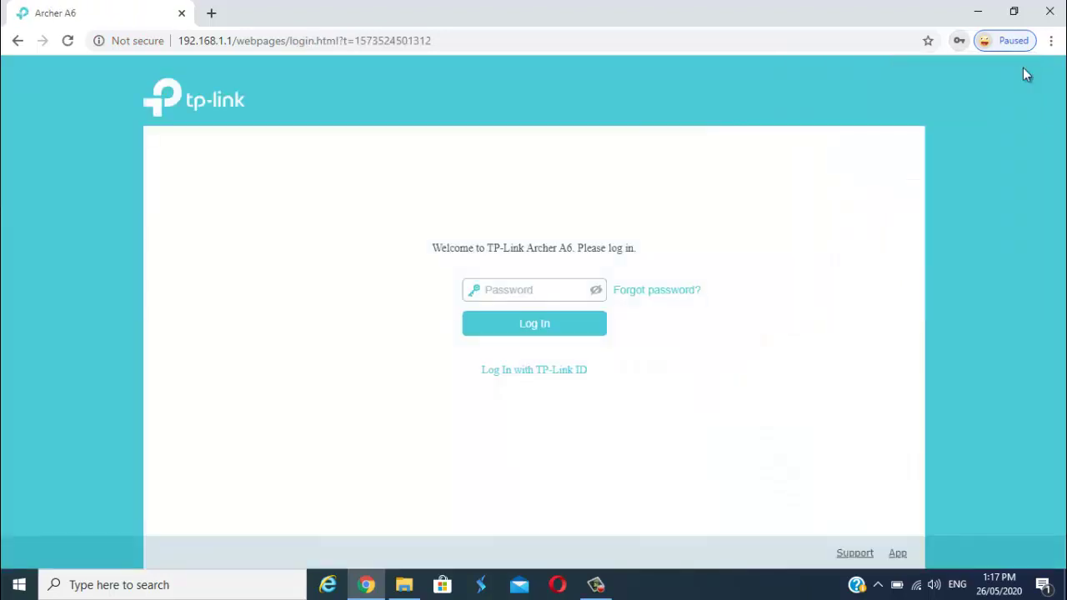
{"action": "left_click", "coordinate": [534, 290]}
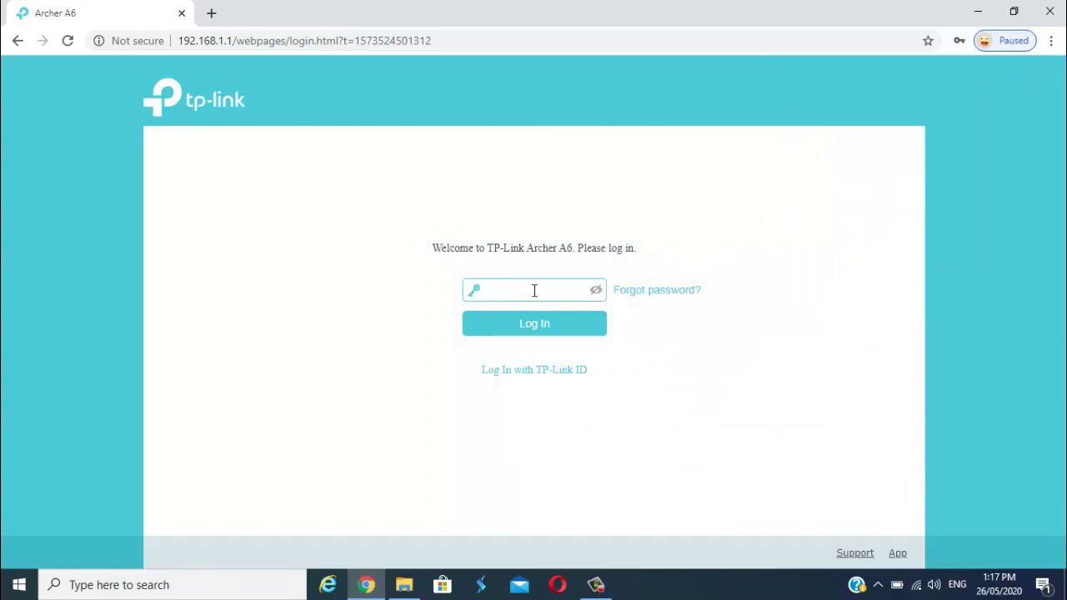
{"action": "left_click", "coordinate": [533, 332]}
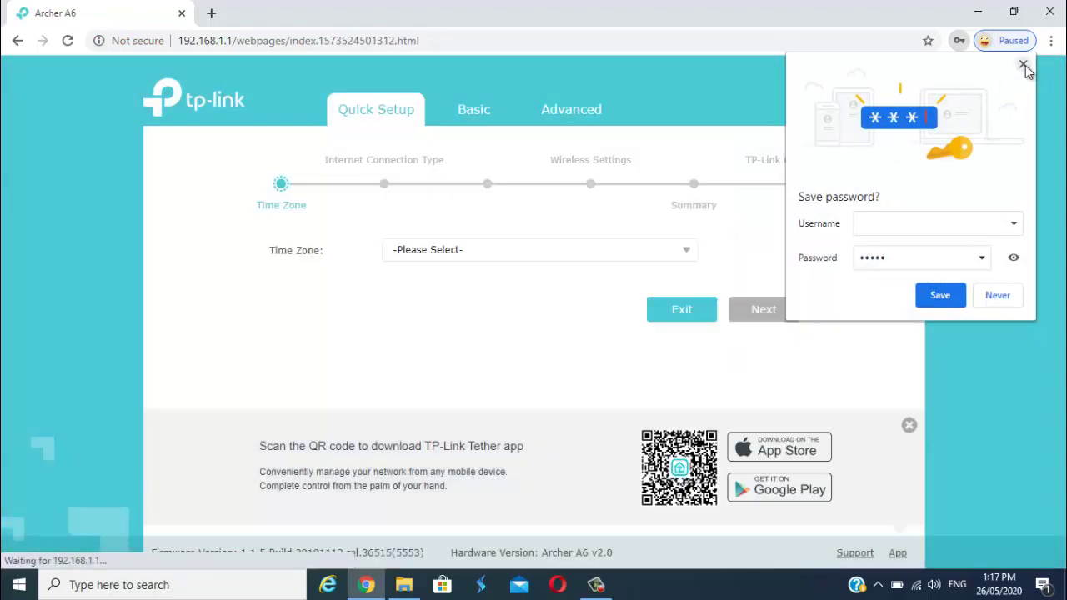
{"action": "left_click", "coordinate": [1022, 65]}
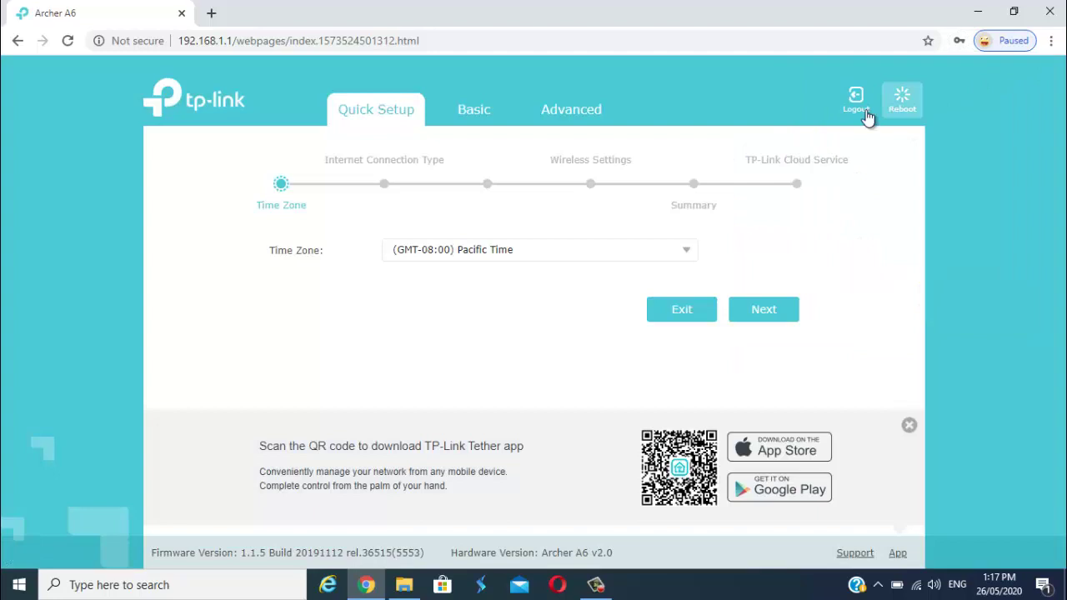
Step: Go to Advanced > Operation Mode
{"action": "left_click", "coordinate": [571, 121]}
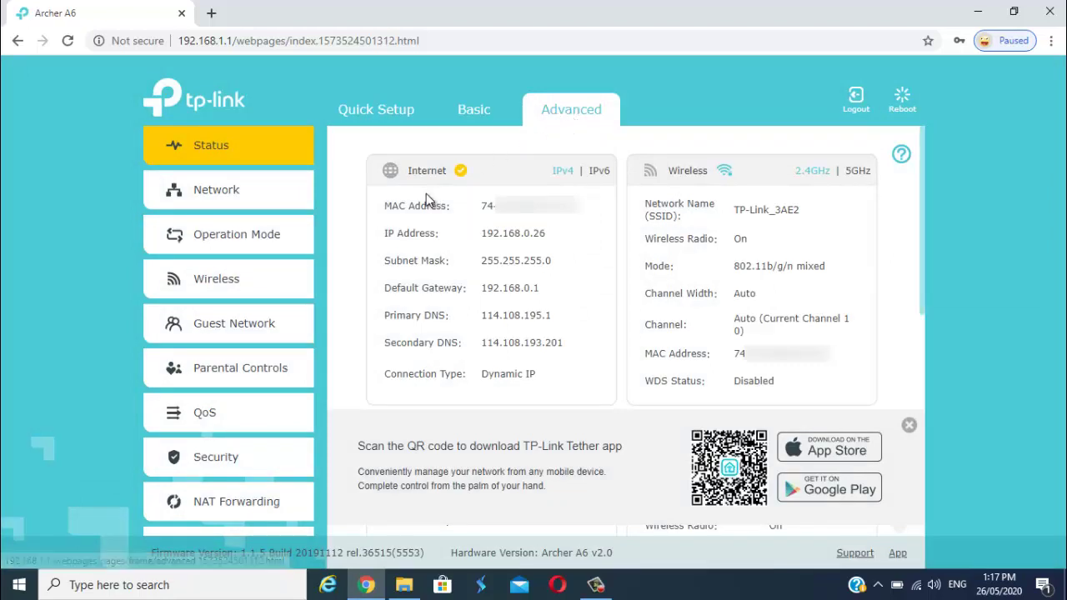
{"action": "left_click", "coordinate": [231, 243]}
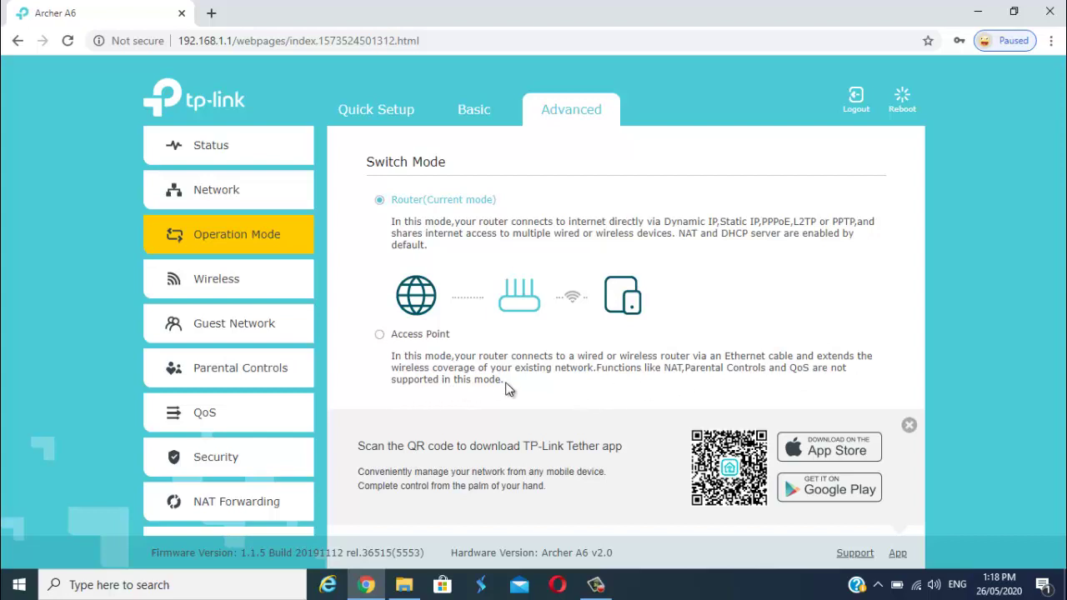
Step: Select Access Point mode, save it and confirm the router reboot
{"action": "left_click", "coordinate": [383, 336]}
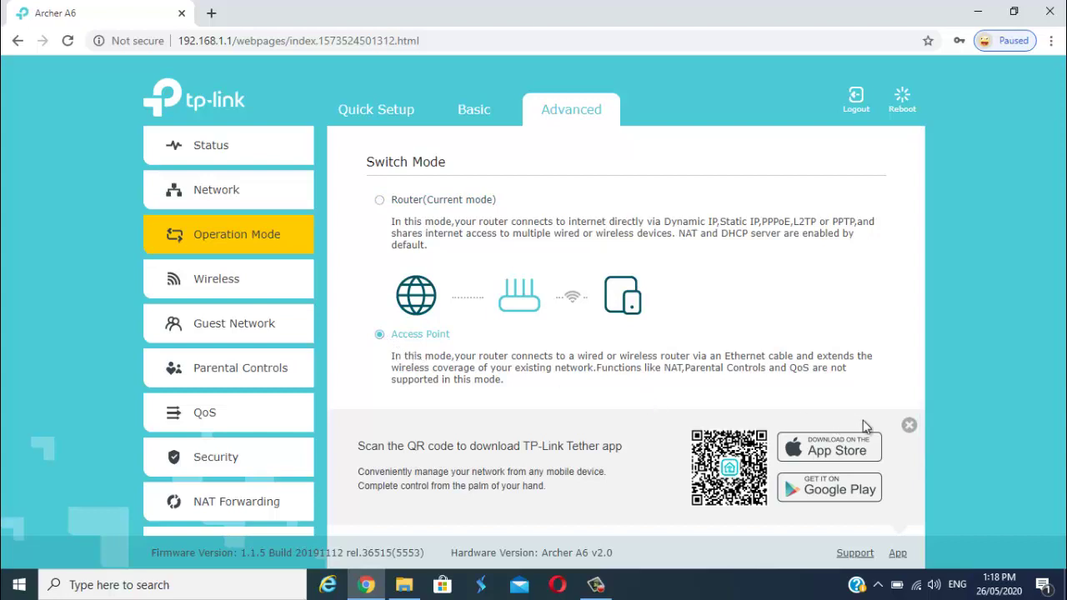
{"action": "left_click", "coordinate": [908, 425]}
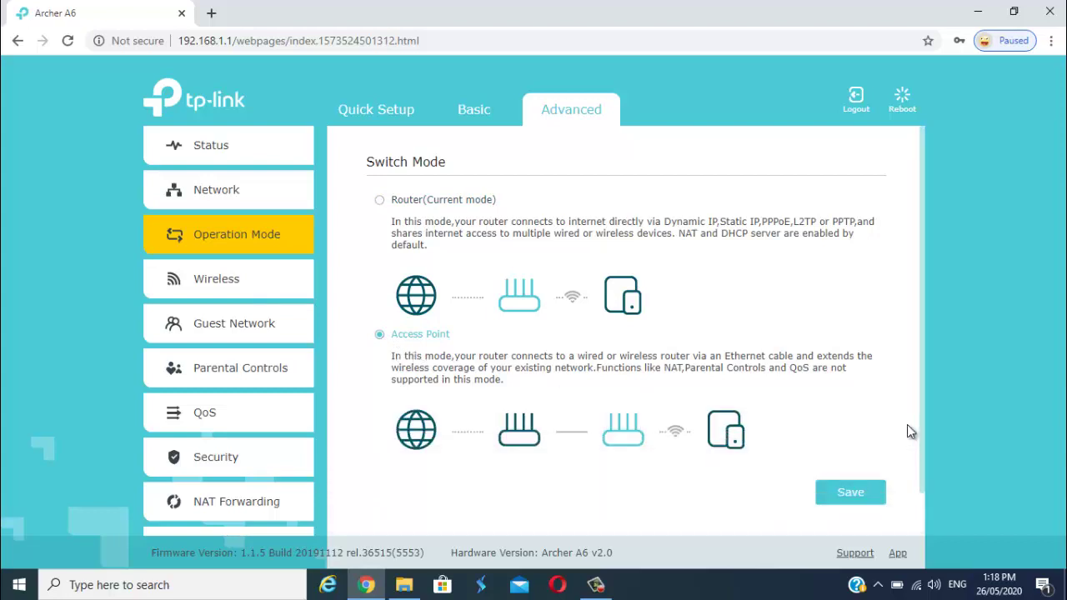
{"action": "left_click", "coordinate": [857, 496]}
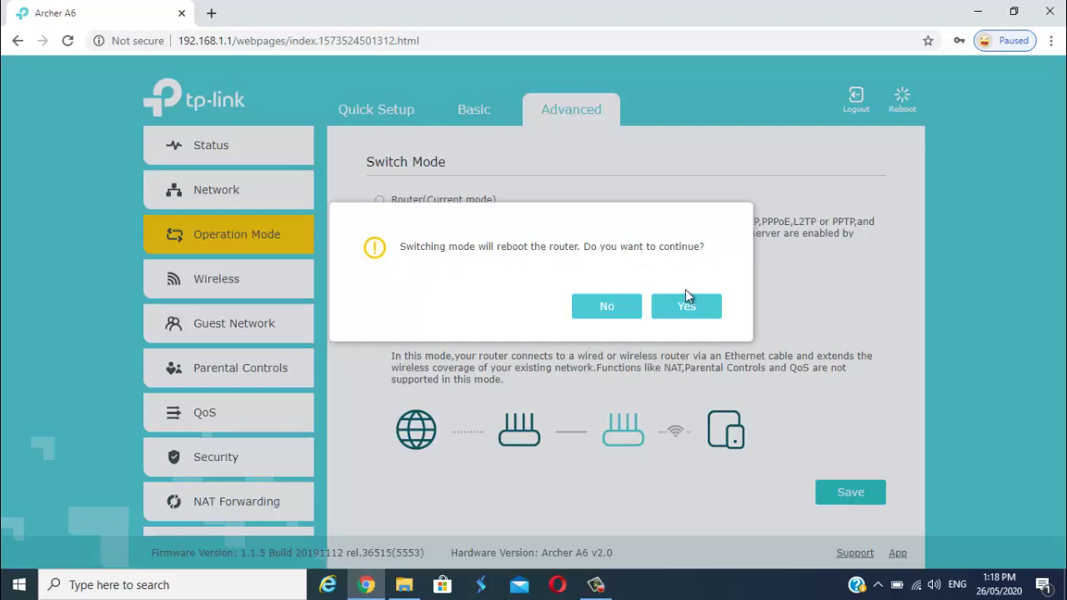
{"action": "left_click", "coordinate": [685, 310]}
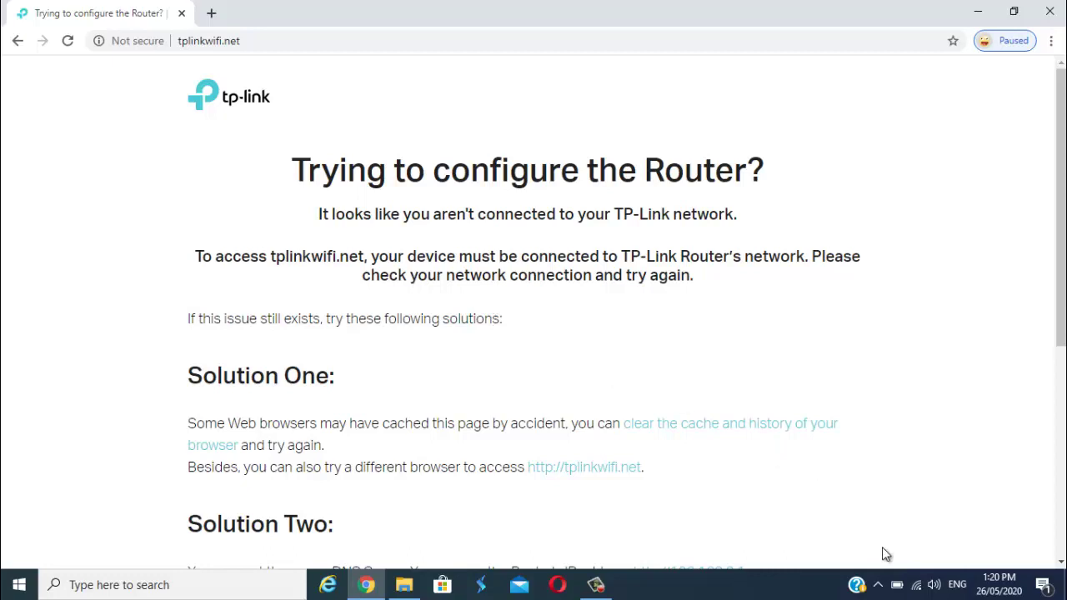
Step: Confirm via the Wi-Fi tray list that the PC is on TP-Link_3AE2
{"action": "left_click", "coordinate": [915, 585]}
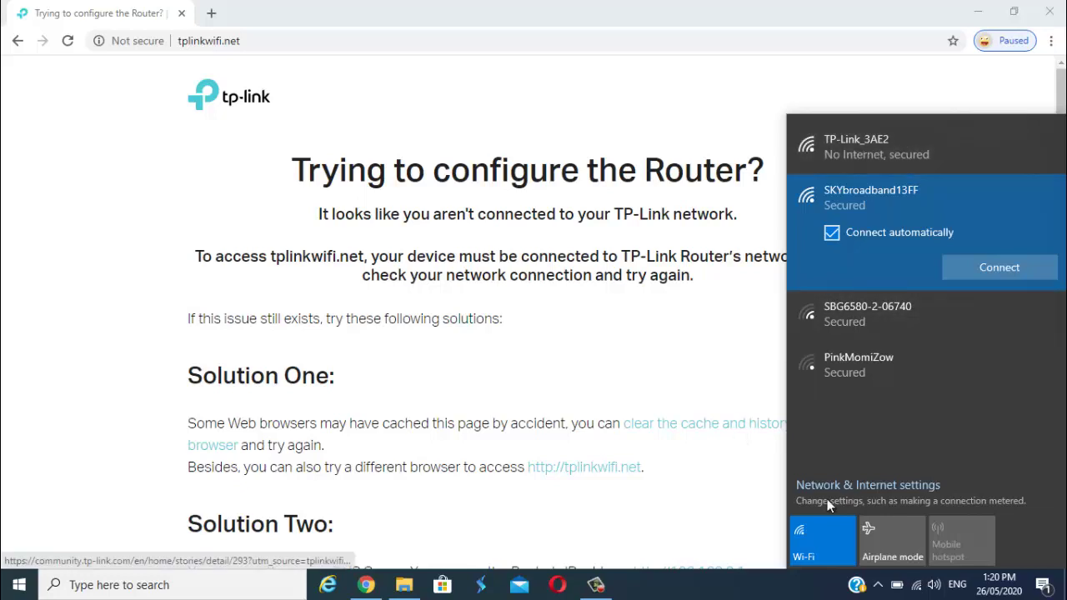
{"action": "left_click", "coordinate": [916, 588]}
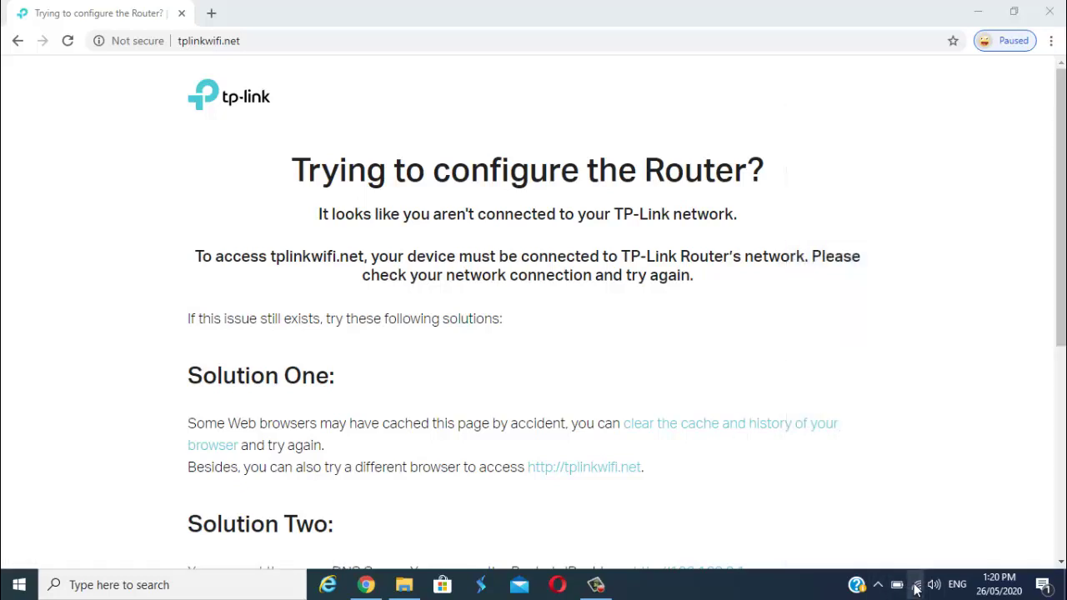
{"action": "left_click", "coordinate": [916, 587]}
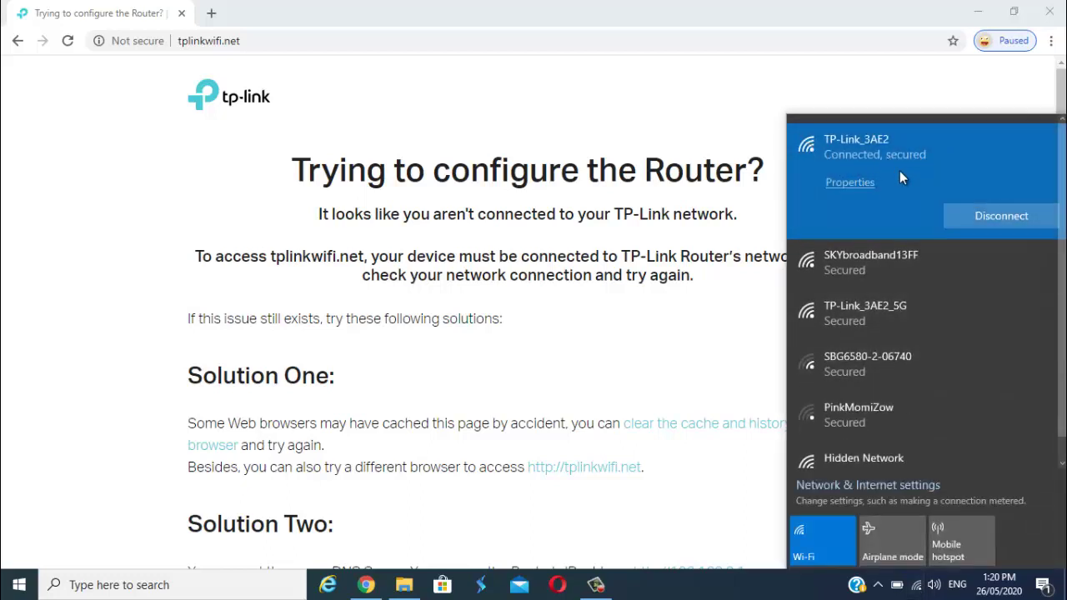
{"action": "left_click", "coordinate": [667, 520]}
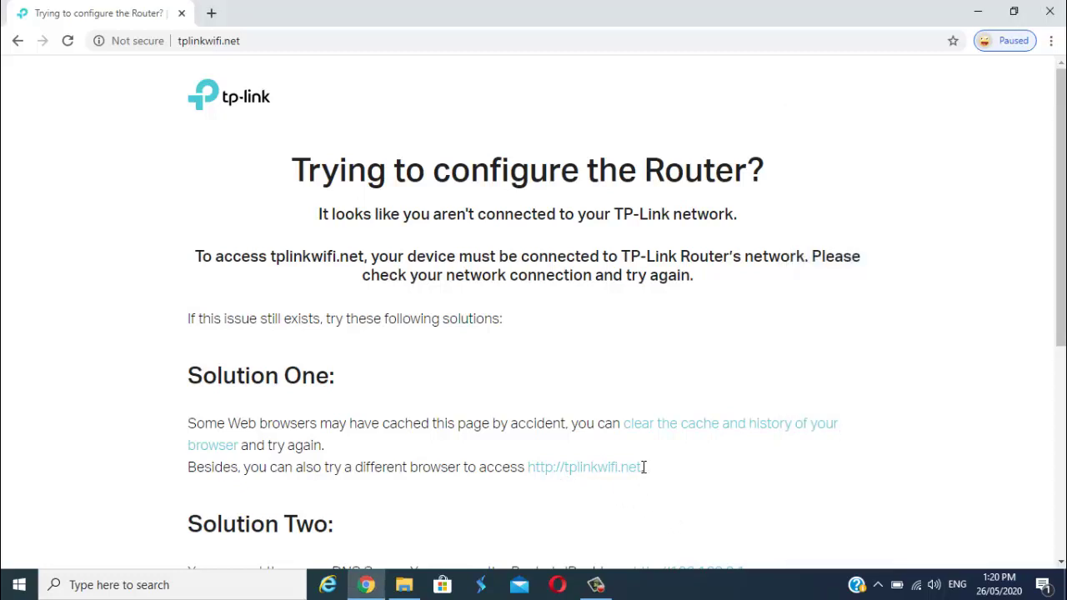
{"action": "left_click_drag", "start_coordinate": [642, 467], "coordinate": [528, 467]}
{"action": "key", "text": "ctrl+c"}
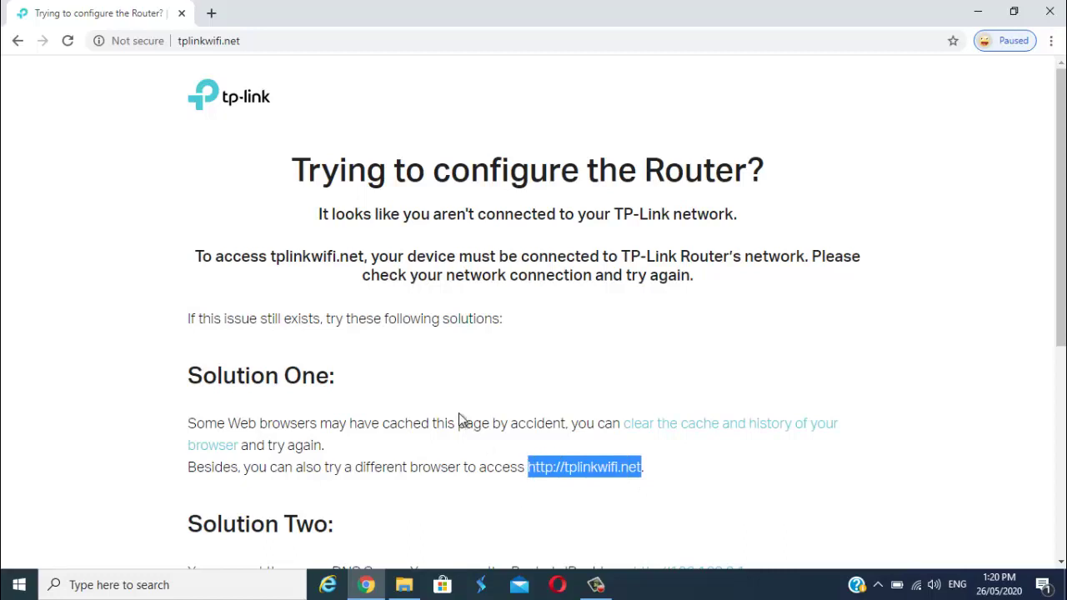
{"action": "left_click", "coordinate": [212, 14]}
{"action": "key", "text": "ctrl+v"}
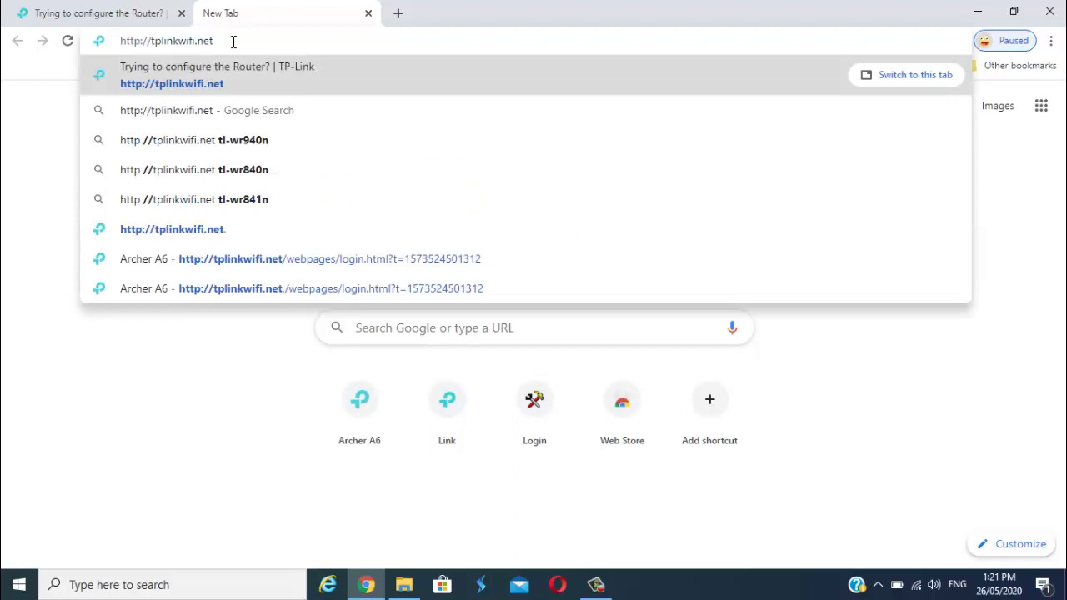
{"action": "key", "text": "Return"}
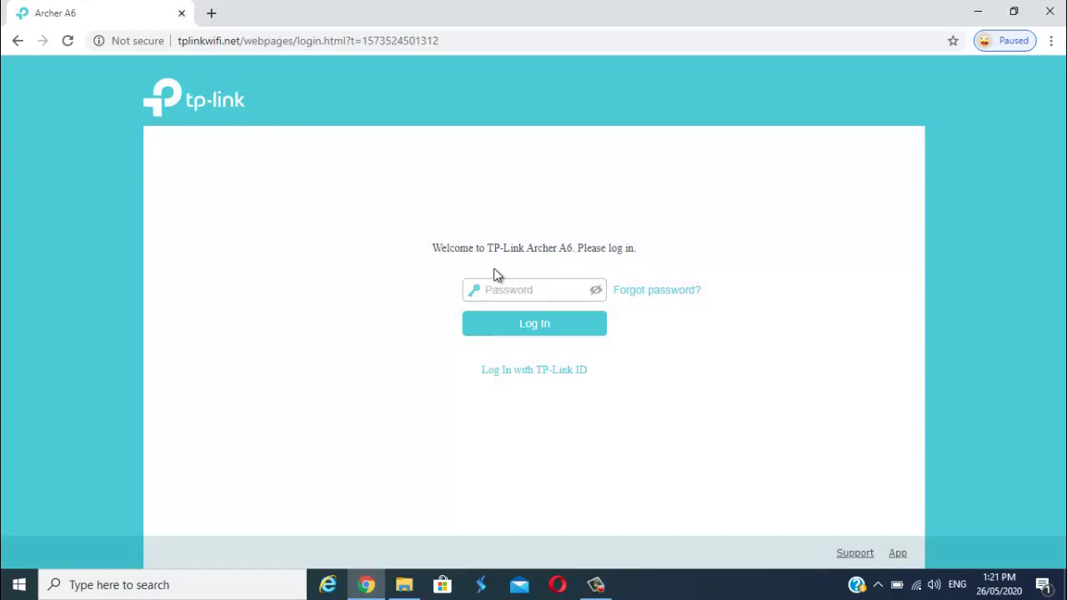
Step: Log in to tplinkwifi.net with the router admin password
{"action": "left_click", "coordinate": [522, 289]}
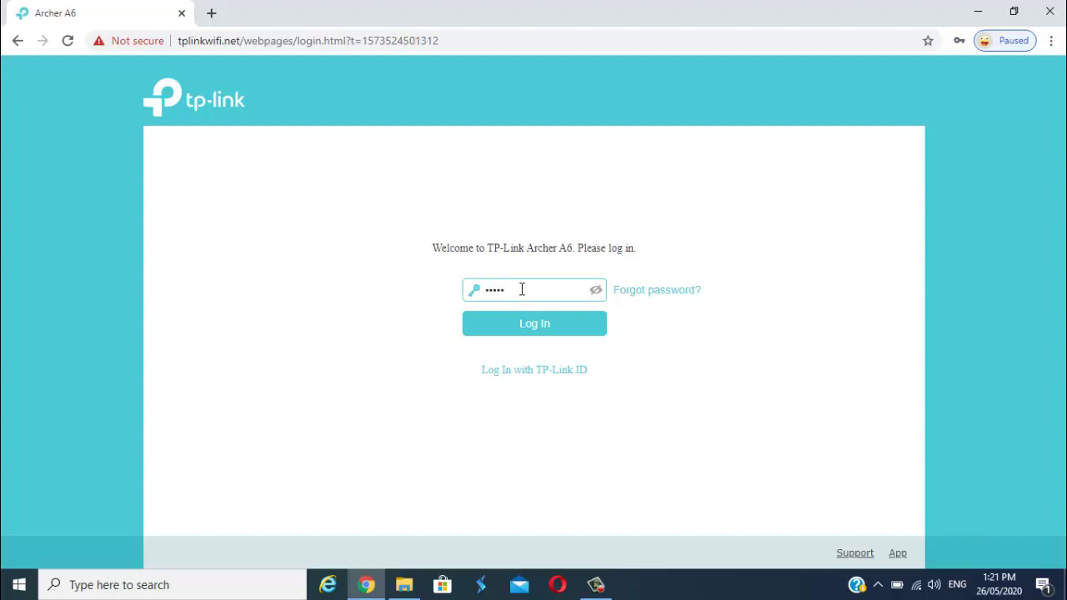
{"action": "left_click", "coordinate": [530, 333]}
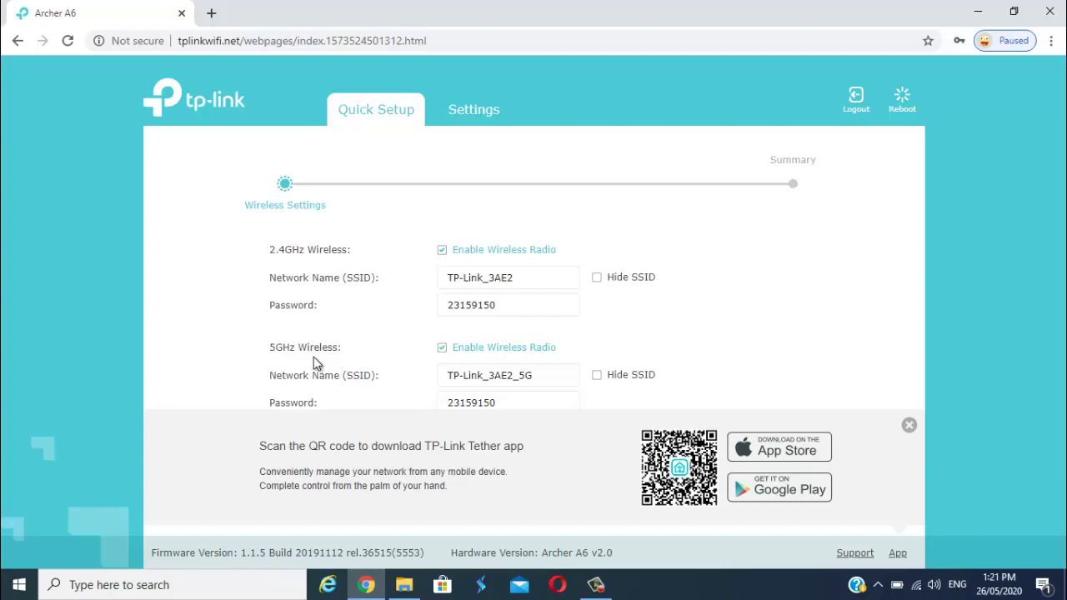
Step: Rename the SSIDs to 'TP-Link - AP - ITC 2G' and 'TP-Link - AP - ITC 5G'
{"action": "left_click", "coordinate": [533, 281]}
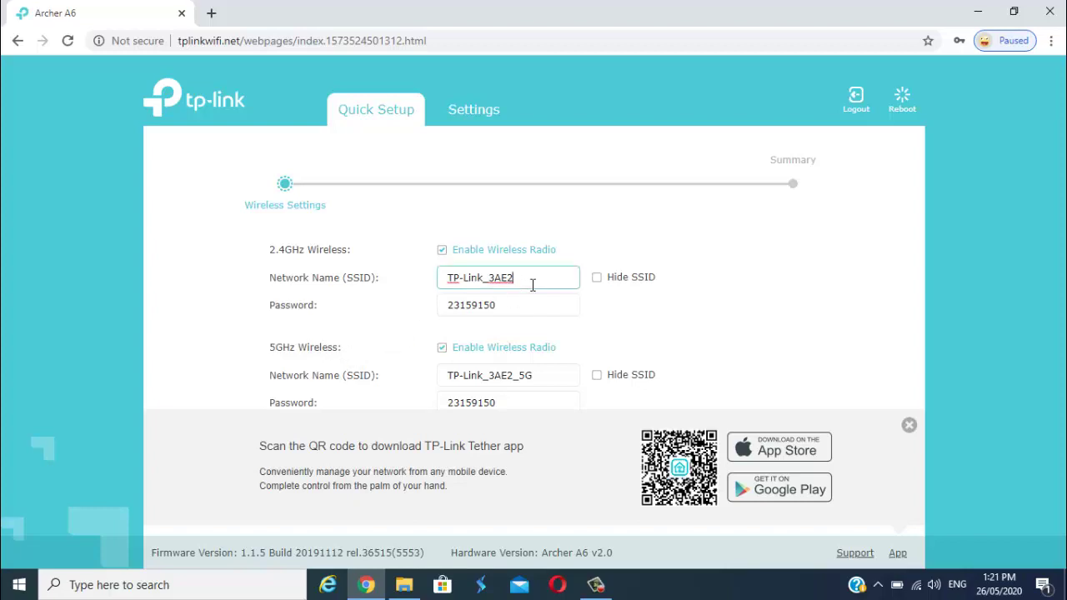
{"action": "key", "text": "BackSpace"}
{"action": "key", "text": "BackSpace"}
{"action": "key", "text": "BackSpace"}
{"action": "type", "text": "- AP - ITC"}
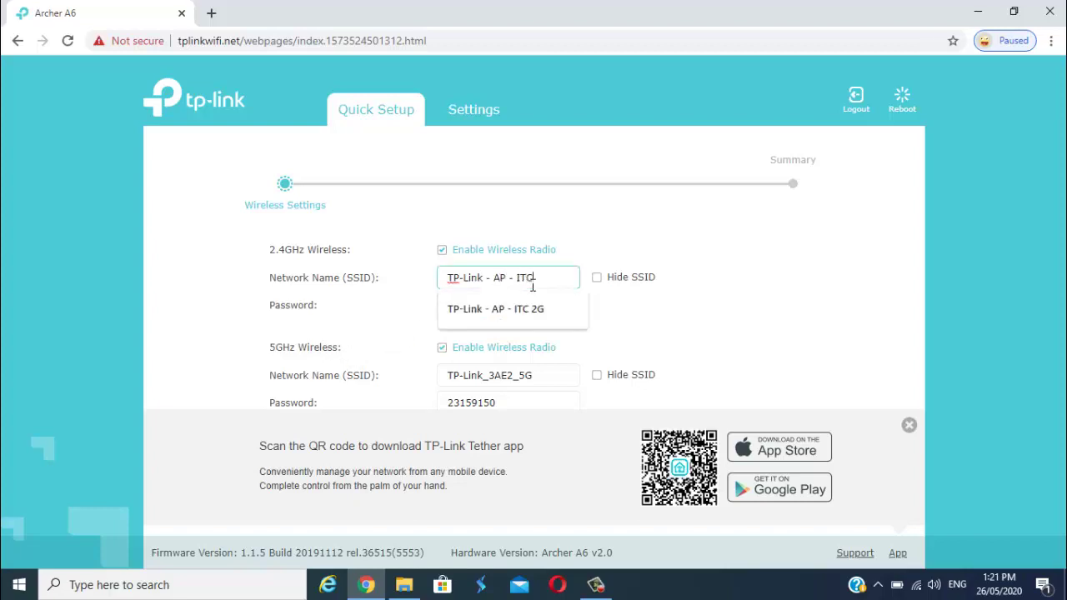
{"action": "type", "text": " 2G"}
{"action": "left_click", "coordinate": [542, 375]}
{"action": "key", "text": "BackSpace"}
{"action": "key", "text": "BackSpace"}
{"action": "key", "text": "BackSpace"}
{"action": "key", "text": "BackSpace"}
{"action": "key", "text": "BackSpace"}
{"action": "key", "text": "BackSpace"}
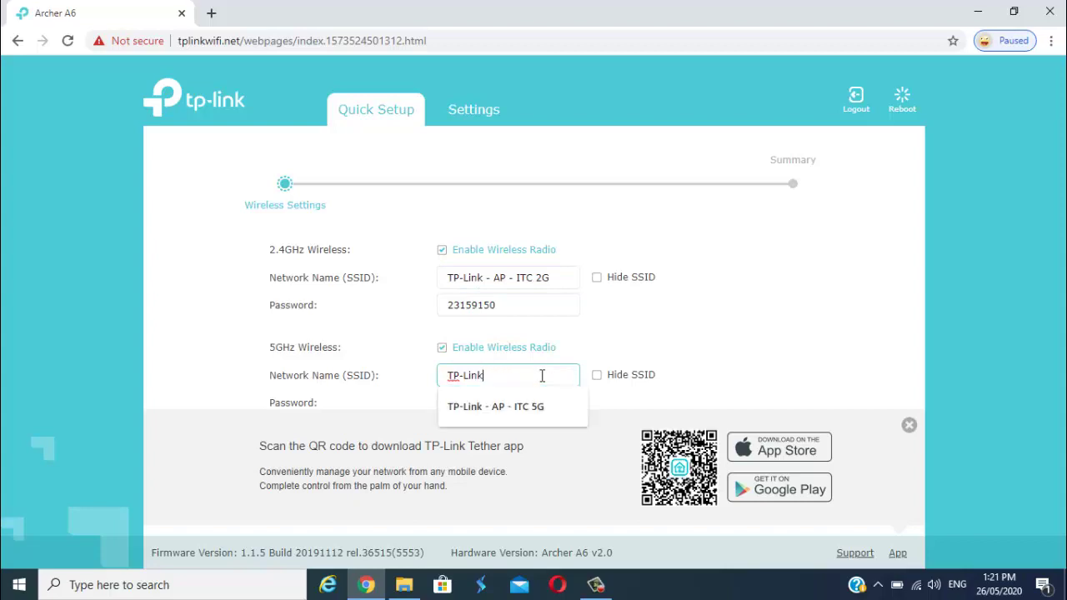
{"action": "type", "text": "-AP - ITC 5G"}
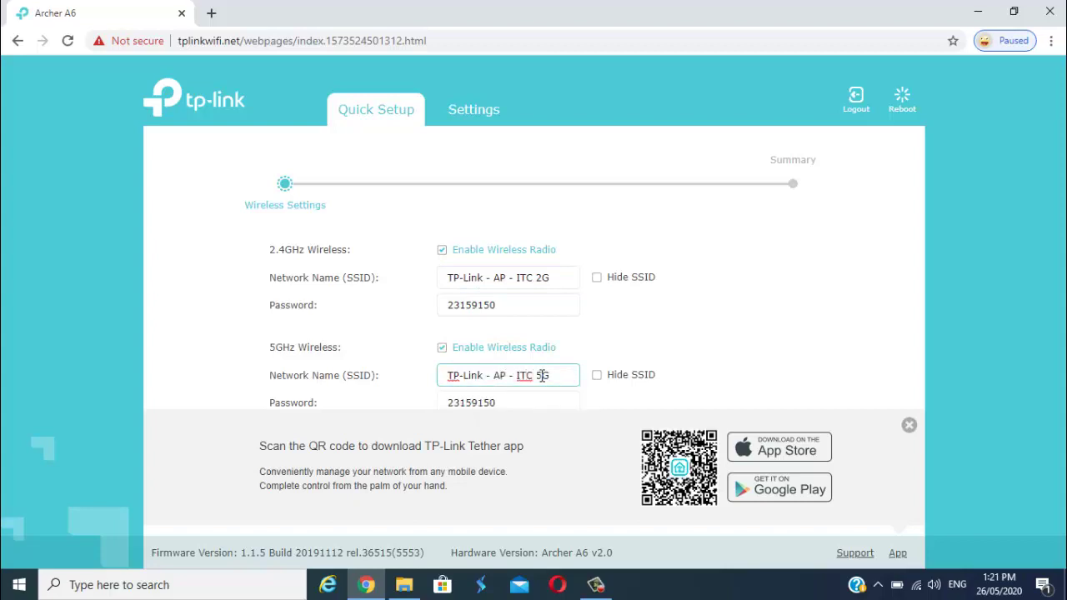
Step: Replace the 2.4GHz and 5GHz Wi-Fi passwords with new ones
{"action": "left_click", "coordinate": [500, 313]}
{"action": "key", "text": "BackSpace"}
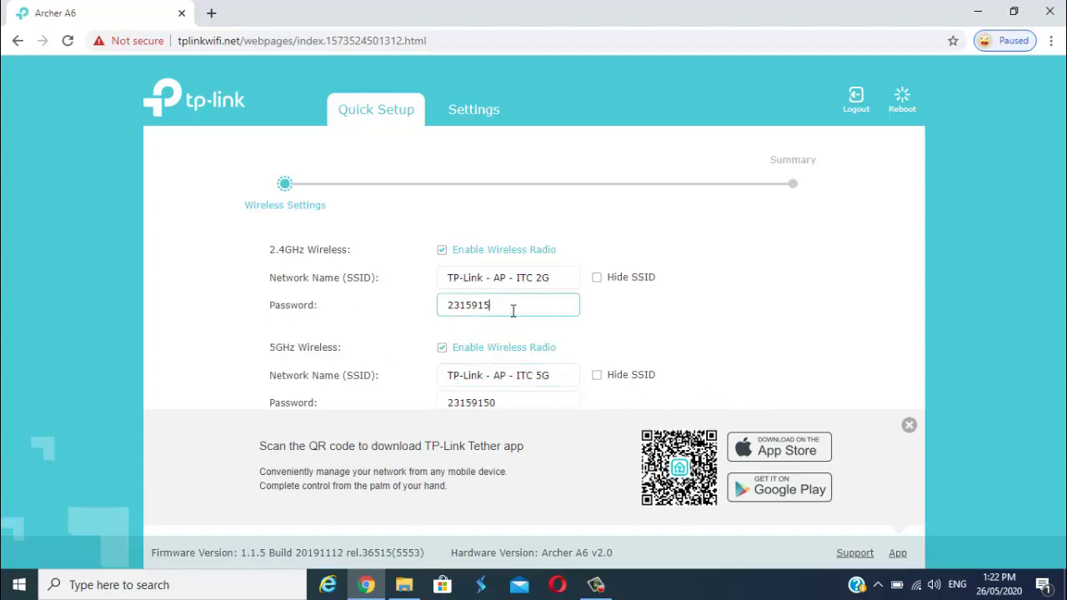
{"action": "key", "text": "BackSpace"}
{"action": "key", "text": "BackSpace"}
{"action": "key", "text": "BackSpace"}
{"action": "left_click", "coordinate": [500, 404]}
{"action": "key", "text": "BackSpace"}
{"action": "key", "text": "BackSpace"}
{"action": "key", "text": "BackSpace"}
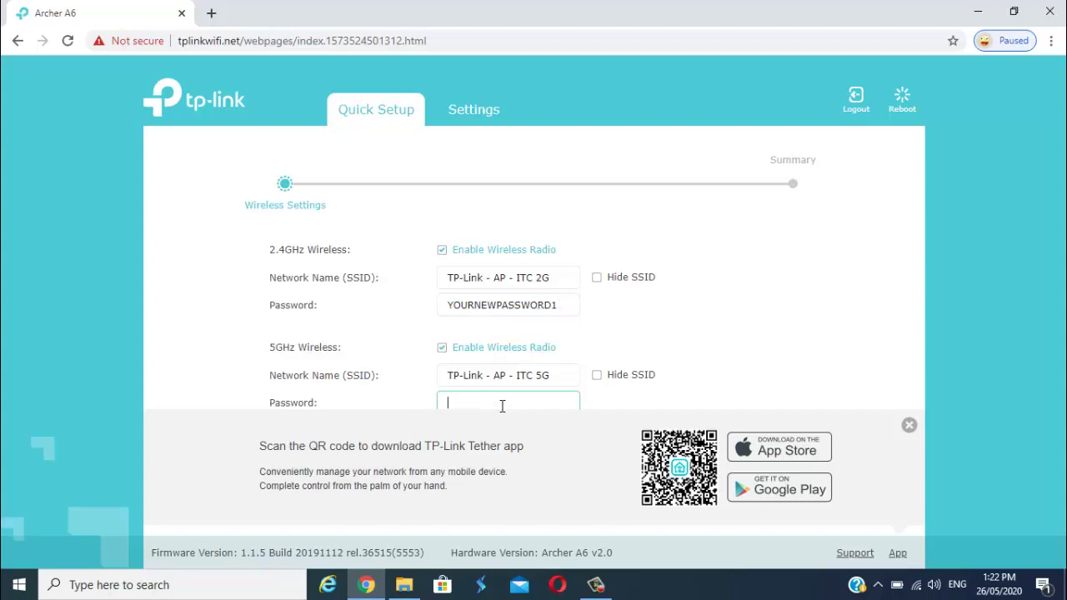
{"action": "key", "text": "Left"}
{"action": "key", "text": "Left"}
{"action": "key", "text": "Left"}
{"action": "key", "text": "Left"}
{"action": "key", "text": "Left"}
{"action": "key", "text": "Left"}
{"action": "key", "text": "Left"}
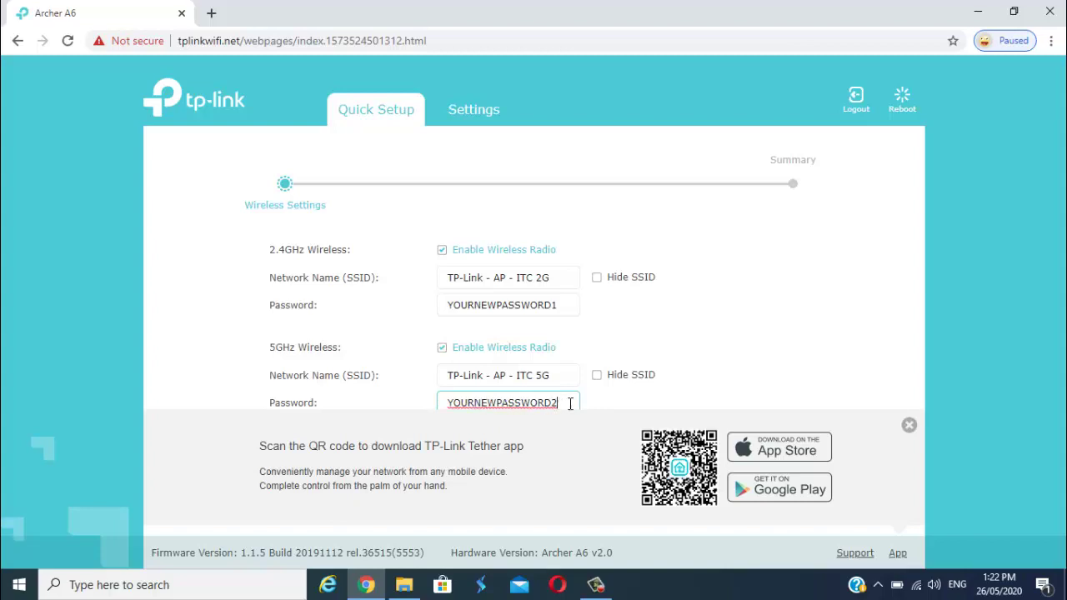
{"action": "left_click", "coordinate": [907, 425]}
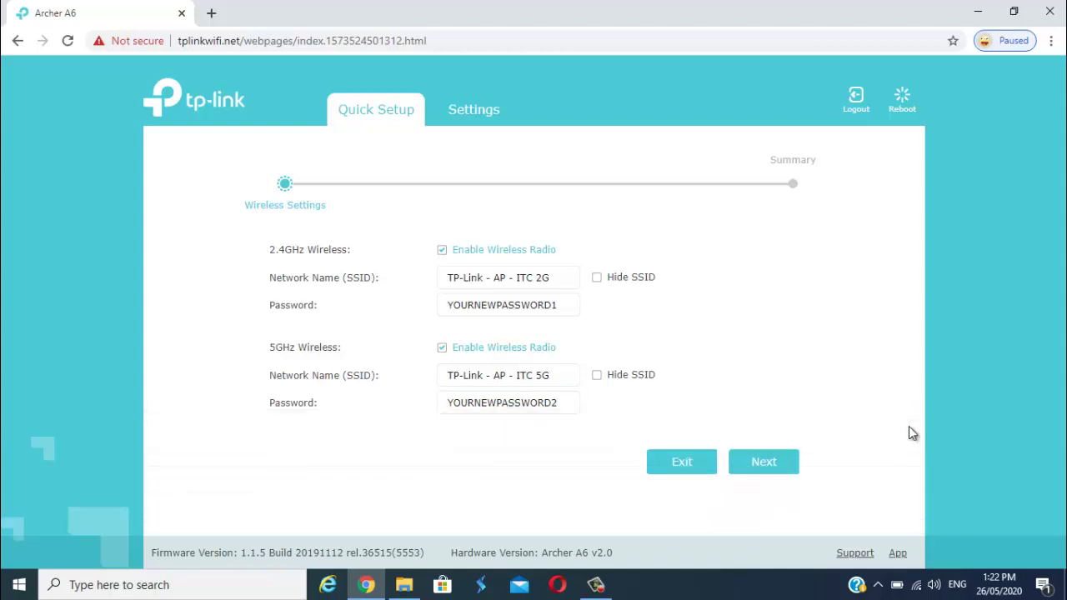
Step: Save the new wireless settings from the Summary page and list nearby Wi-Fi networks
{"action": "left_click", "coordinate": [763, 463]}
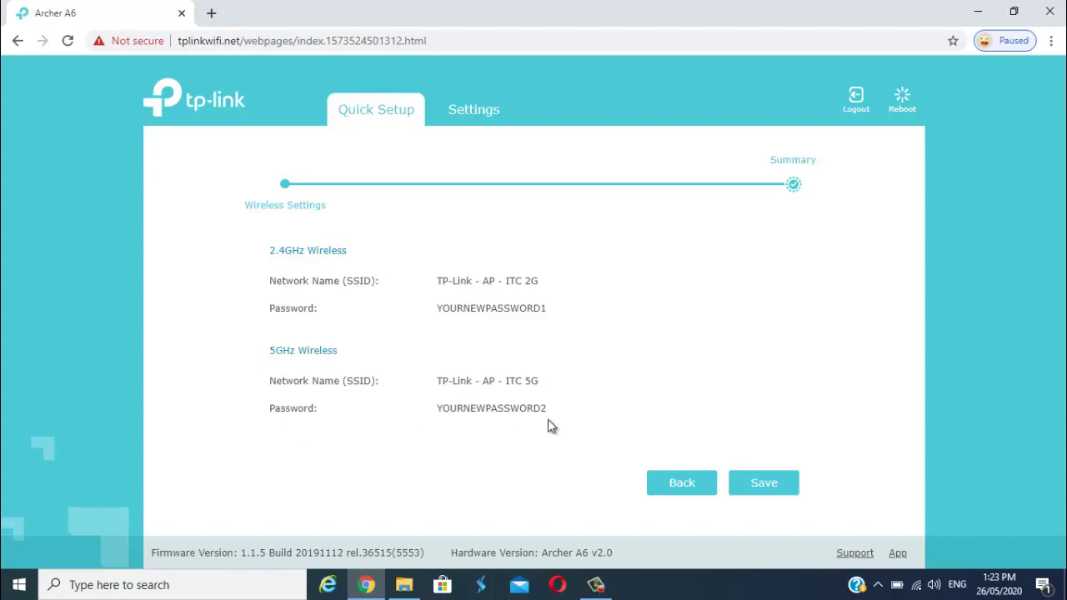
{"action": "left_click", "coordinate": [752, 489]}
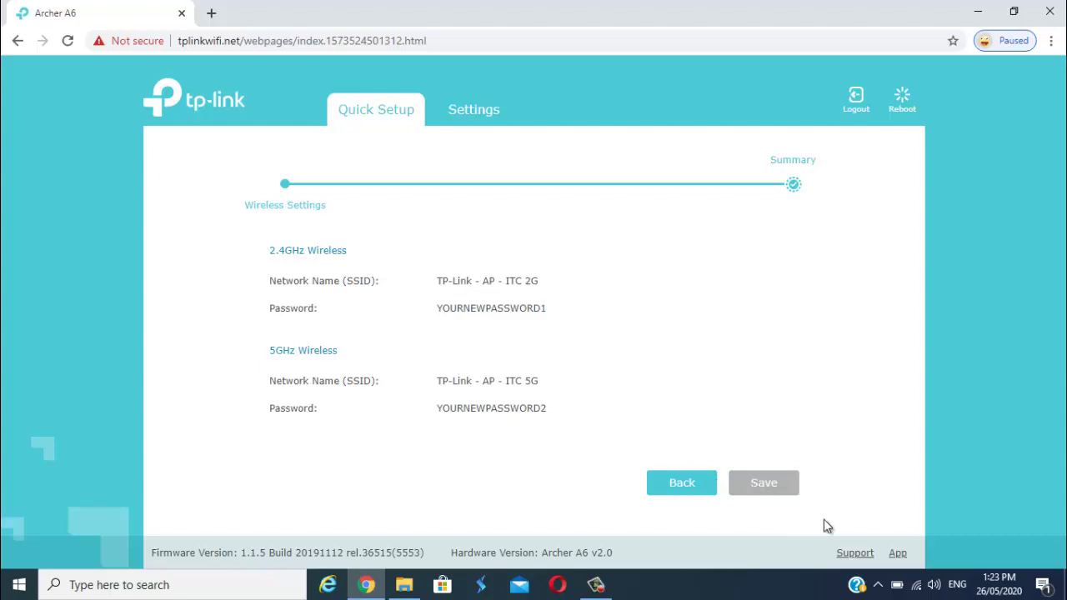
{"action": "left_click", "coordinate": [916, 587]}
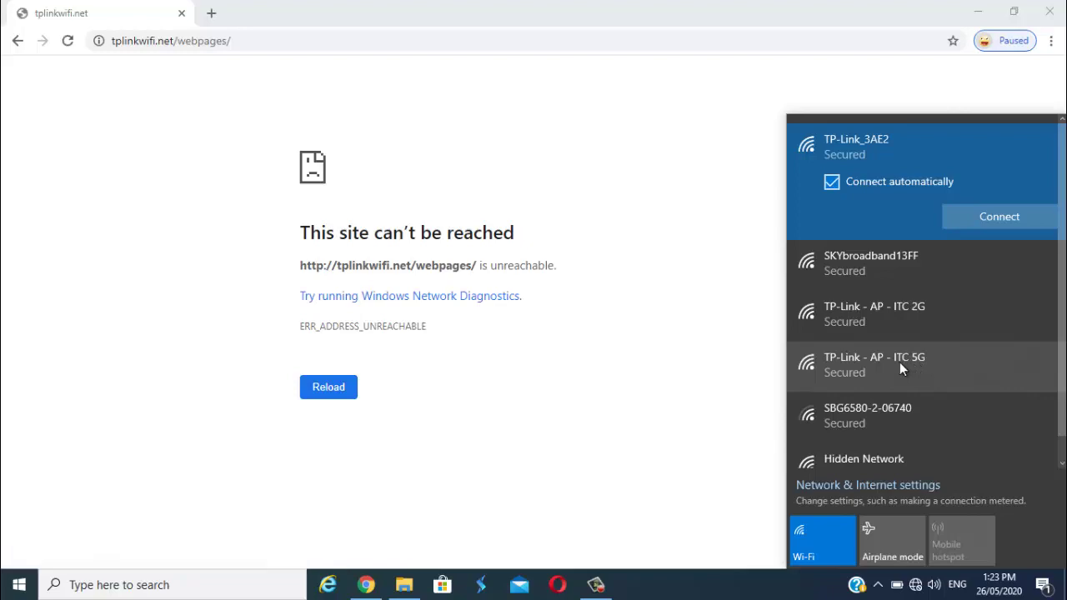
Step: Join TP-Link - AP - ITC 5G using its new security key, then close the flyout
{"action": "left_click", "coordinate": [899, 362]}
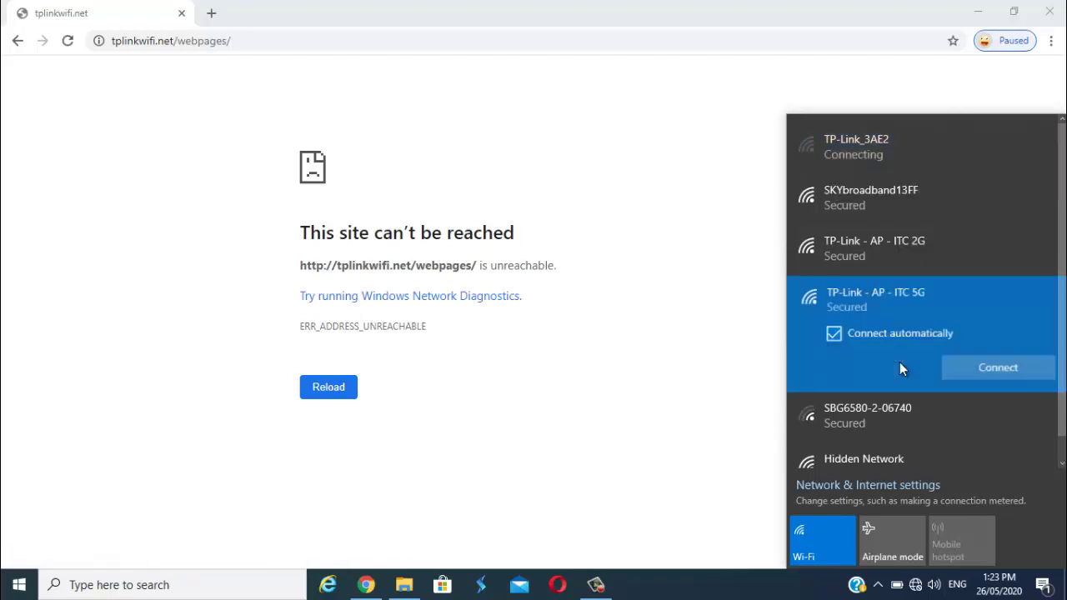
{"action": "left_click", "coordinate": [989, 370]}
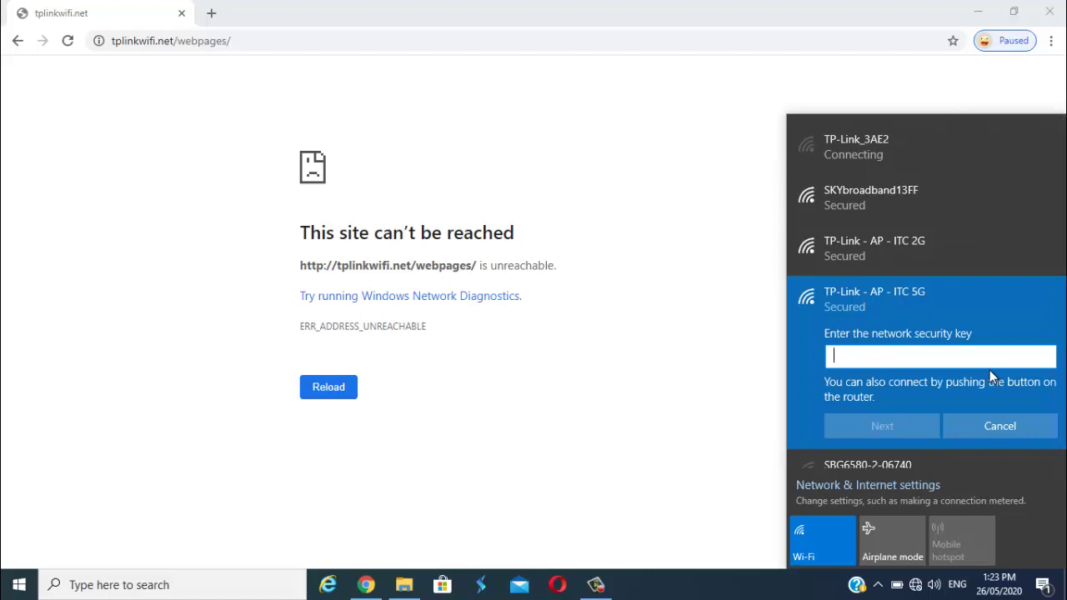
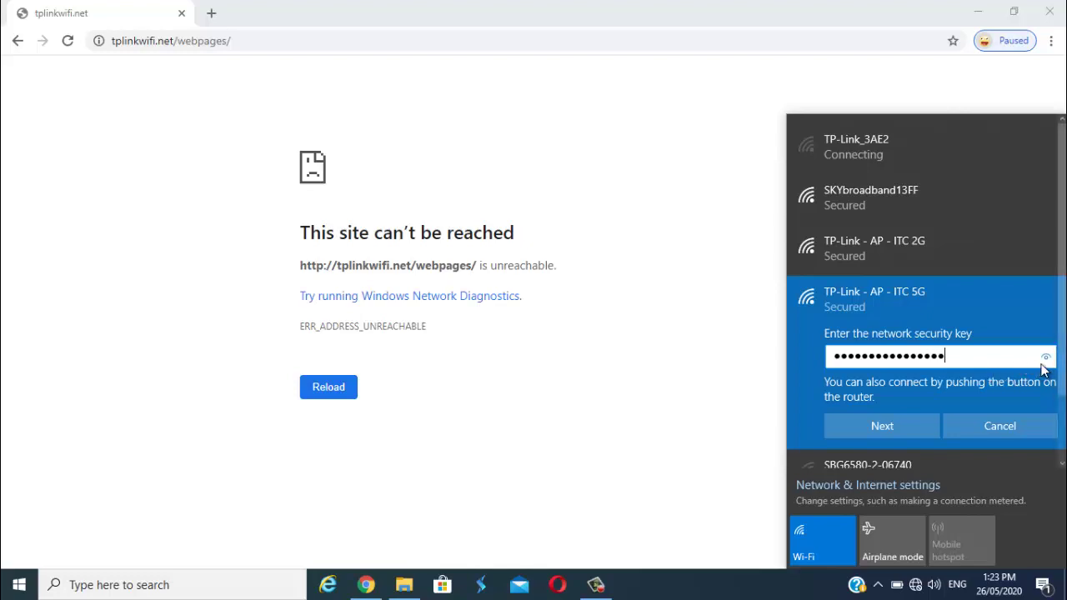
{"action": "left_click", "coordinate": [1043, 360]}
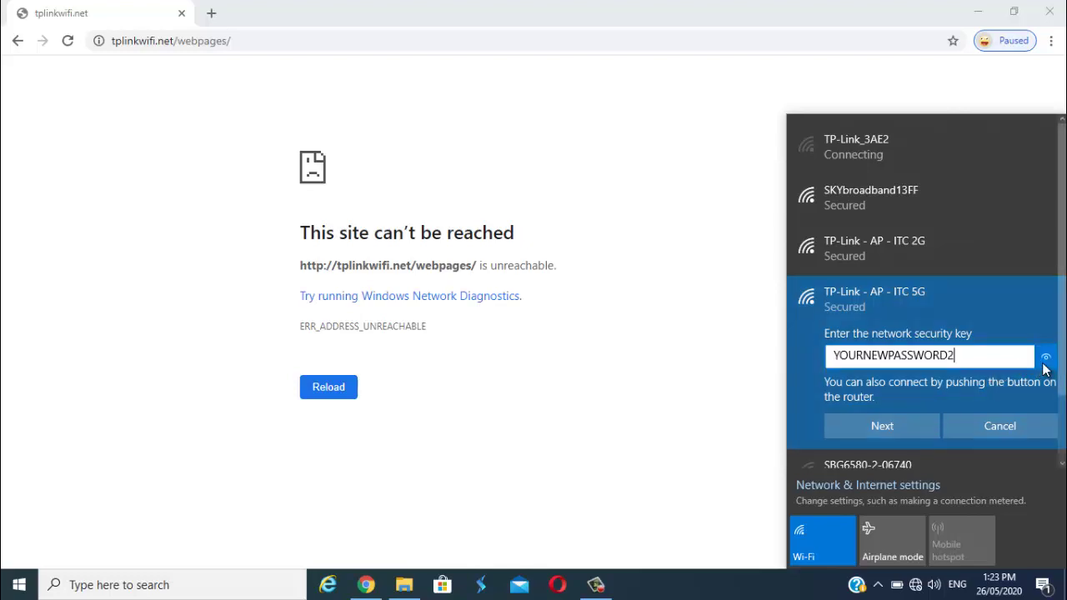
{"action": "left_click", "coordinate": [895, 425]}
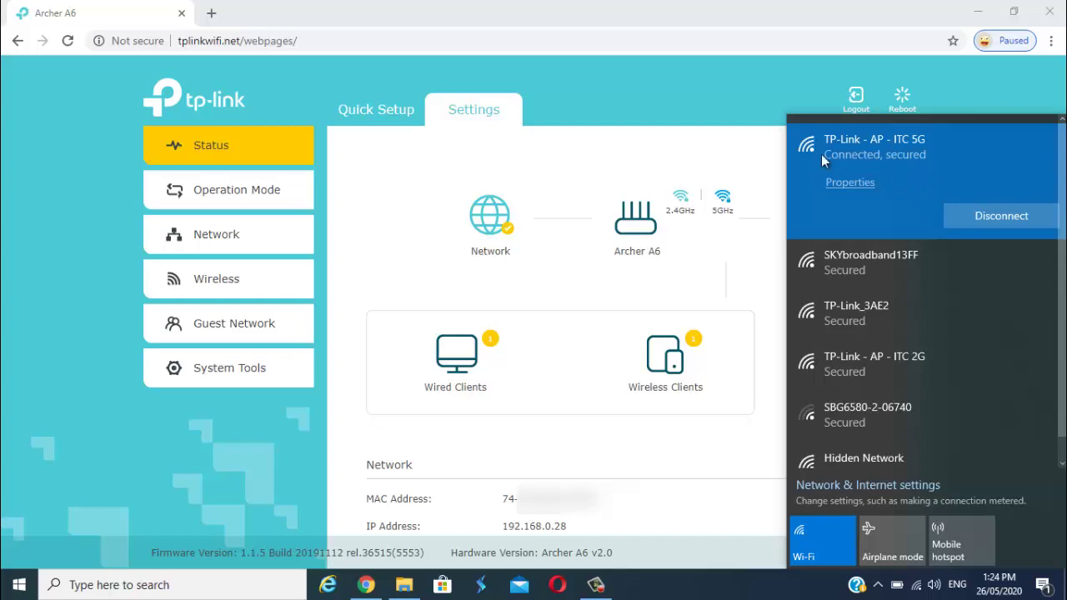
{"action": "left_click", "coordinate": [653, 88]}
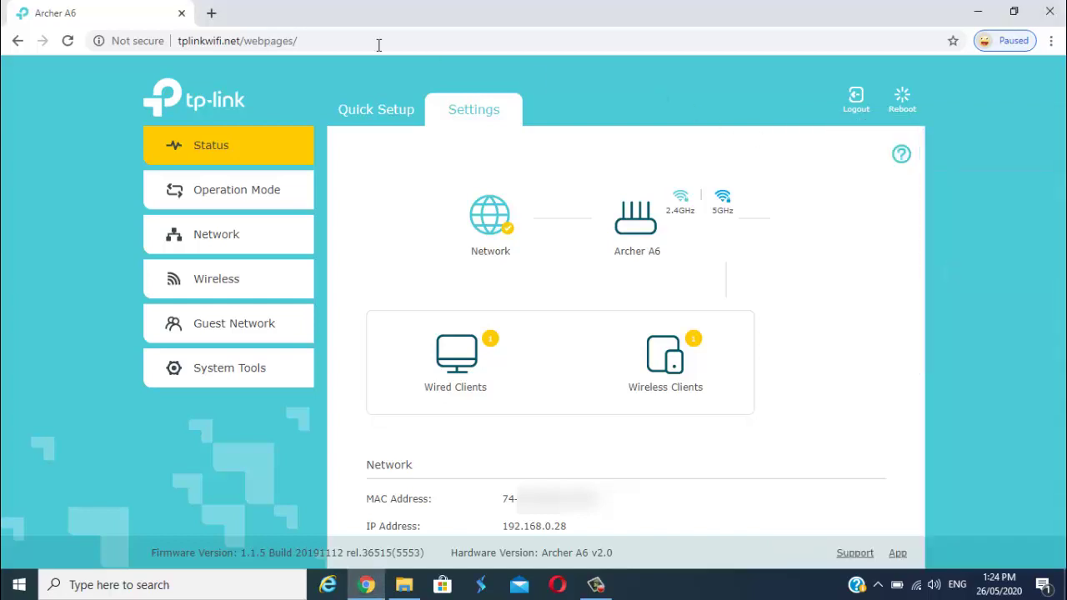
Step: Load youtube.com in a new tab, search 'Information Technology Channel', and open that channel's page
{"action": "left_click", "coordinate": [212, 14]}
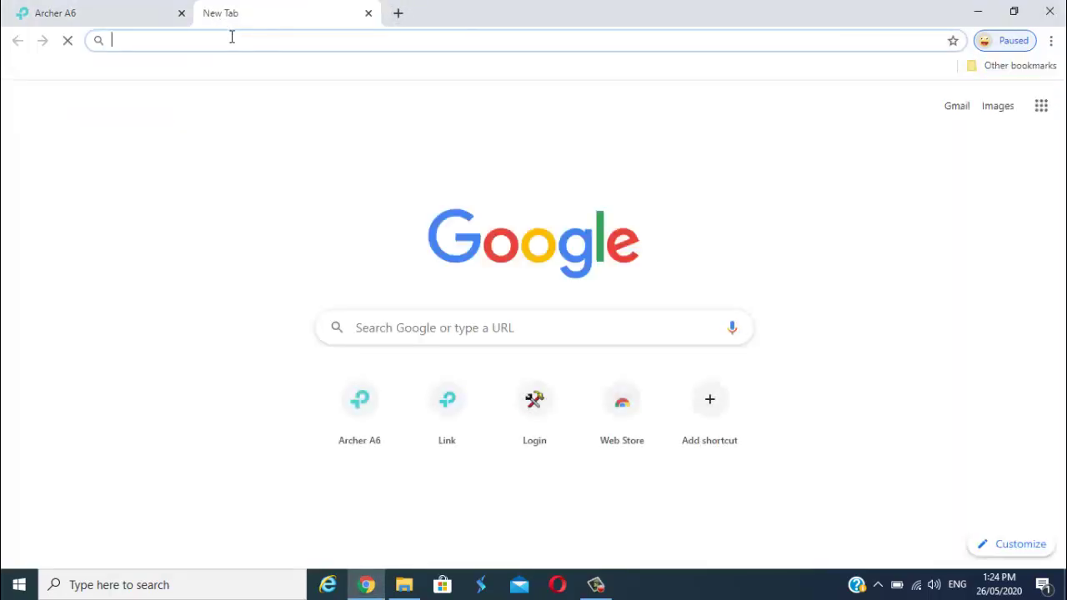
{"action": "type", "text": "youtube.com"}
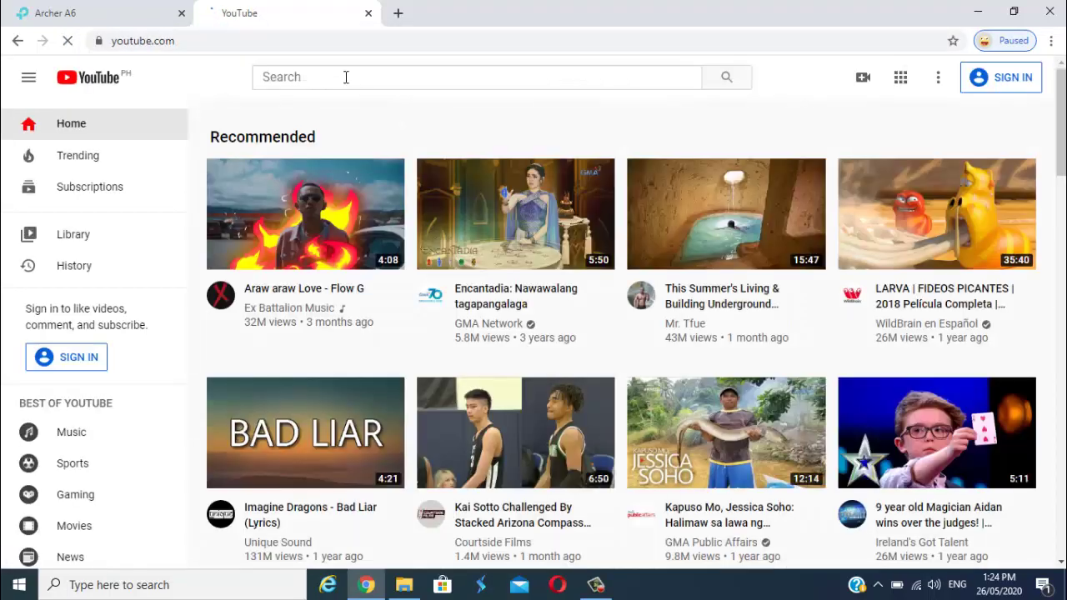
{"action": "left_click", "coordinate": [345, 77]}
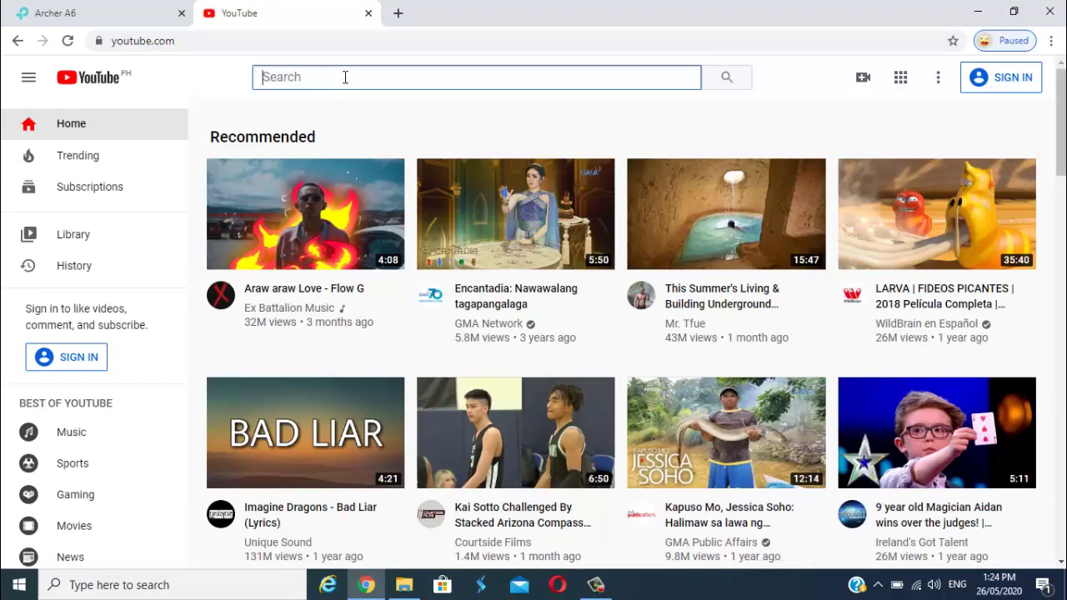
{"action": "type", "text": "Informatio"}
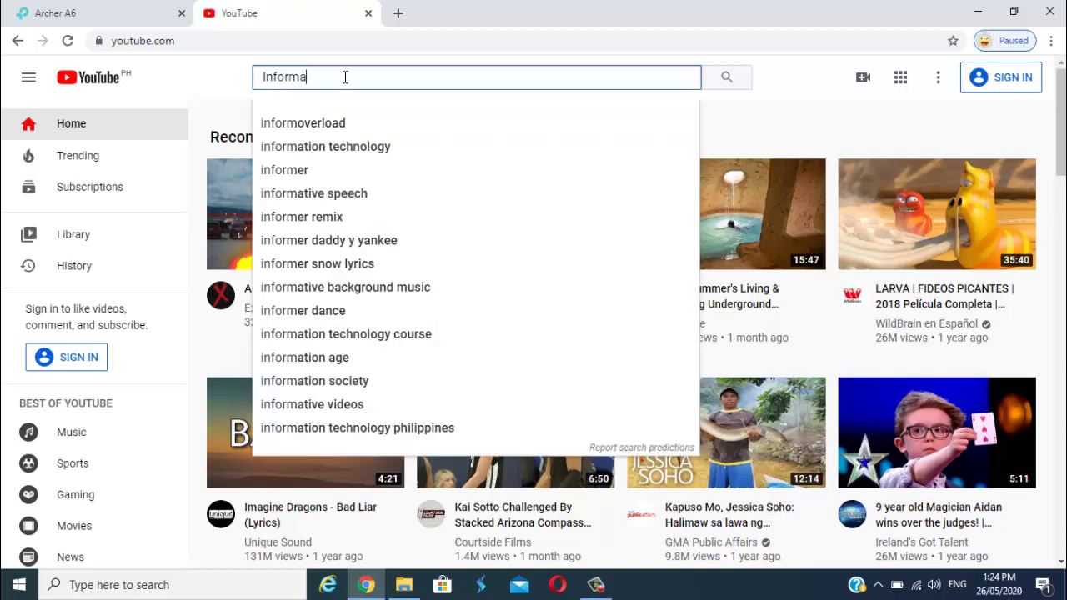
{"action": "type", "text": "n Techn"}
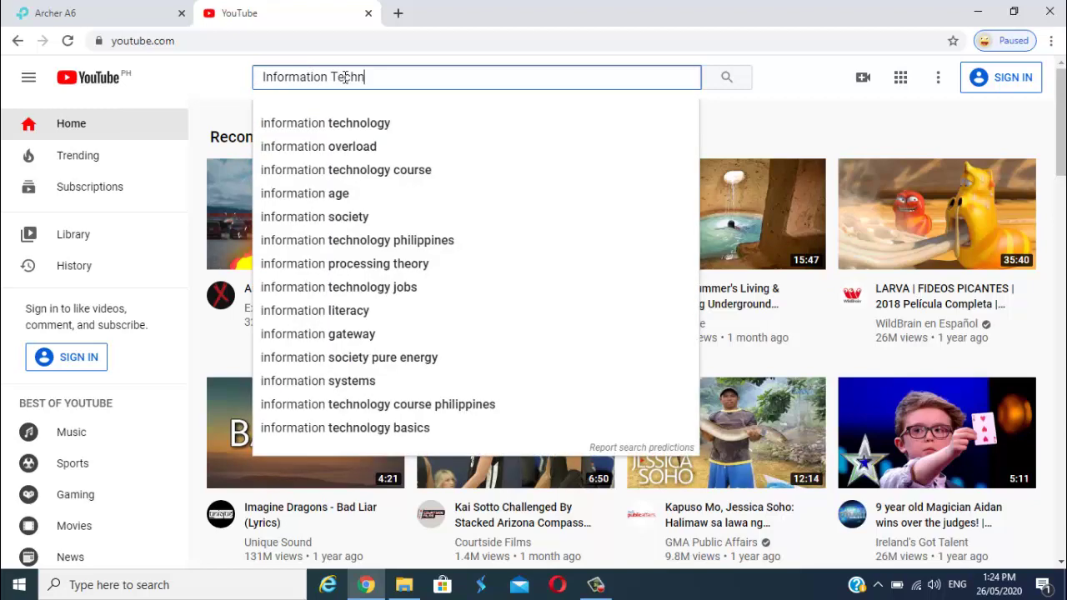
{"action": "type", "text": "ology C"}
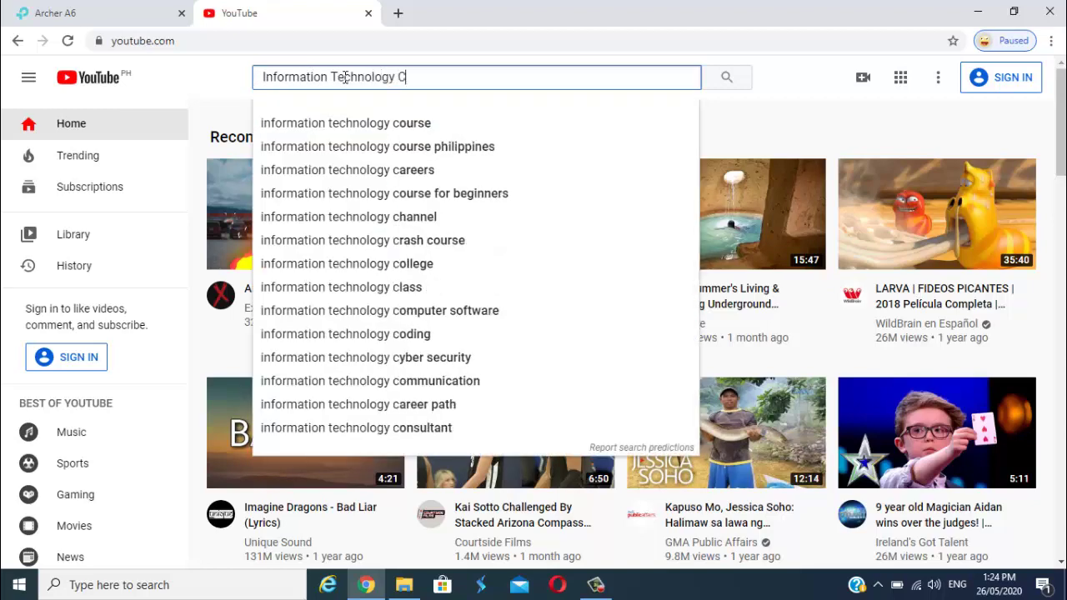
{"action": "type", "text": "hannel"}
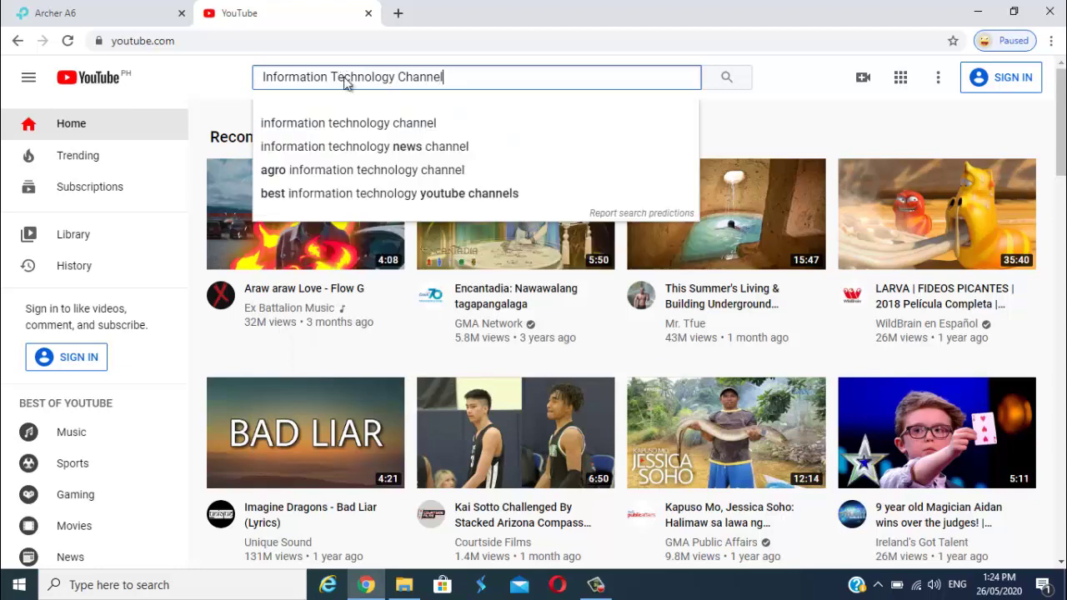
{"action": "key", "text": "Return"}
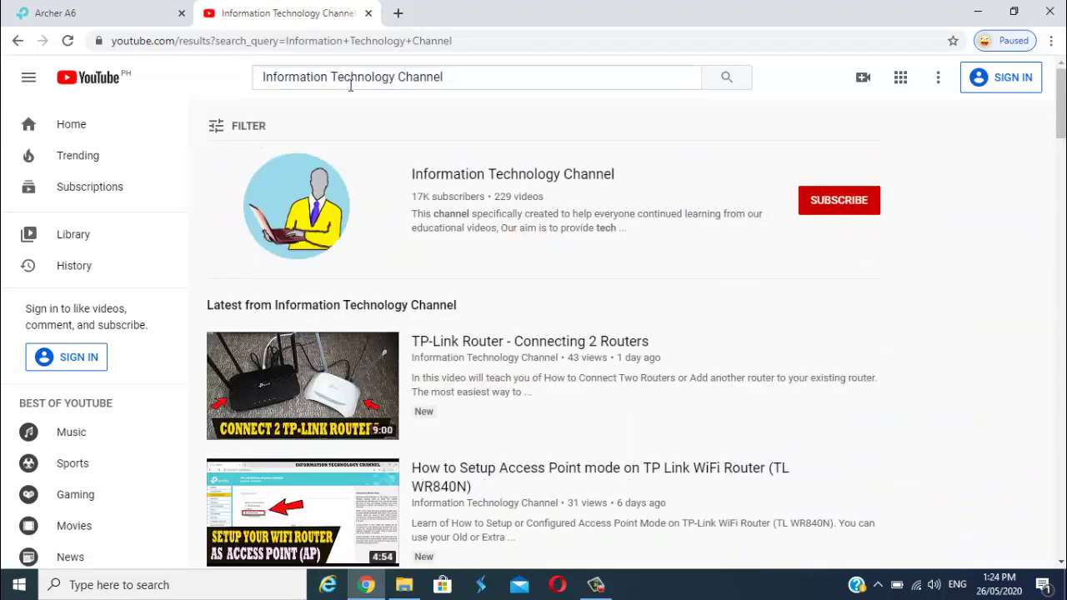
{"action": "left_click", "coordinate": [445, 175]}
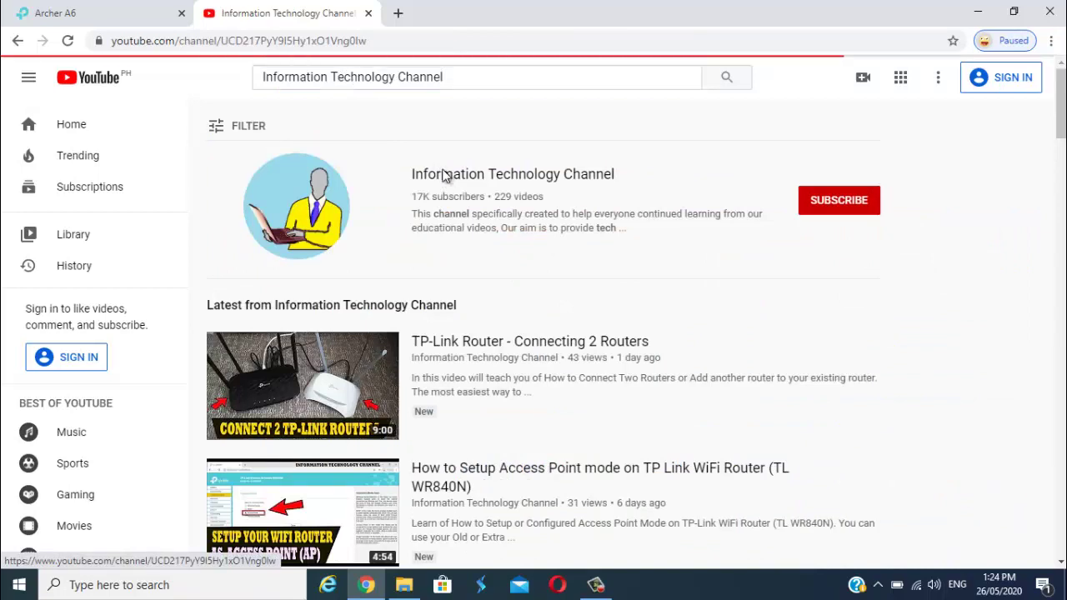